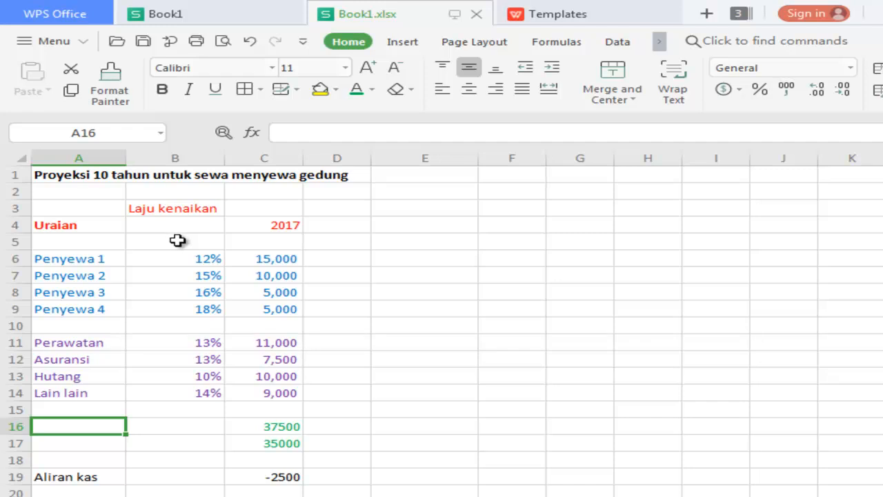
Step: Examine the rental projection's title, column headings, tenant rows (Penyewa 1–4) and expense rows from Perawatan to Lain lain
left_click(110, 176)
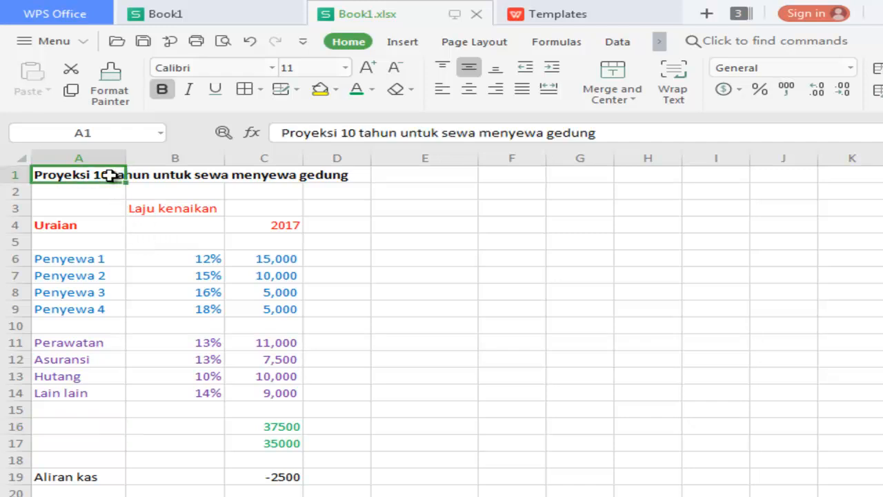
left_click(189, 211)
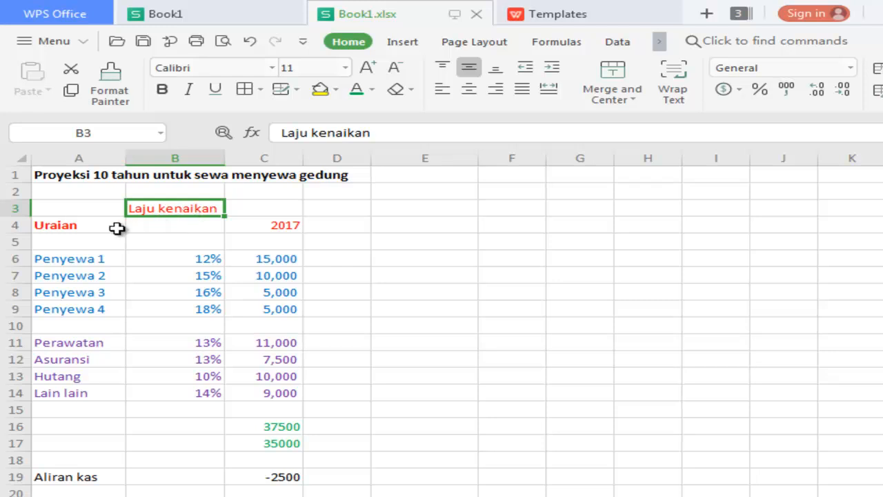
left_click(87, 230)
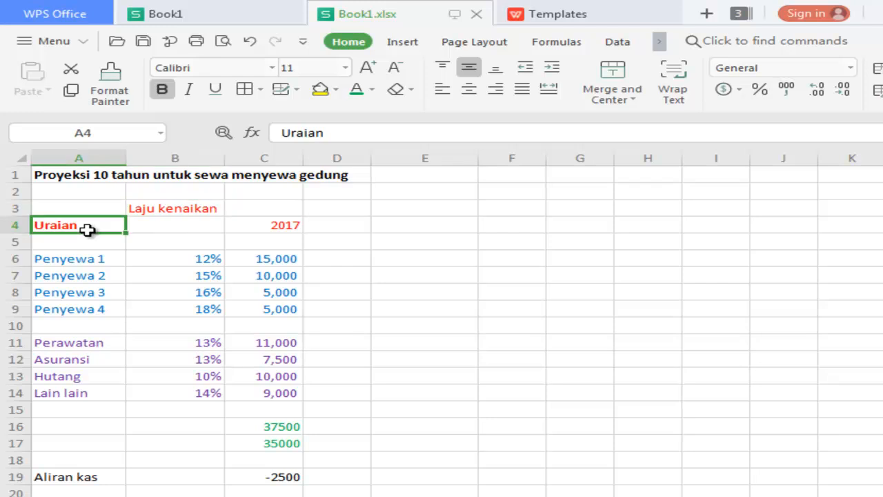
left_click(89, 264)
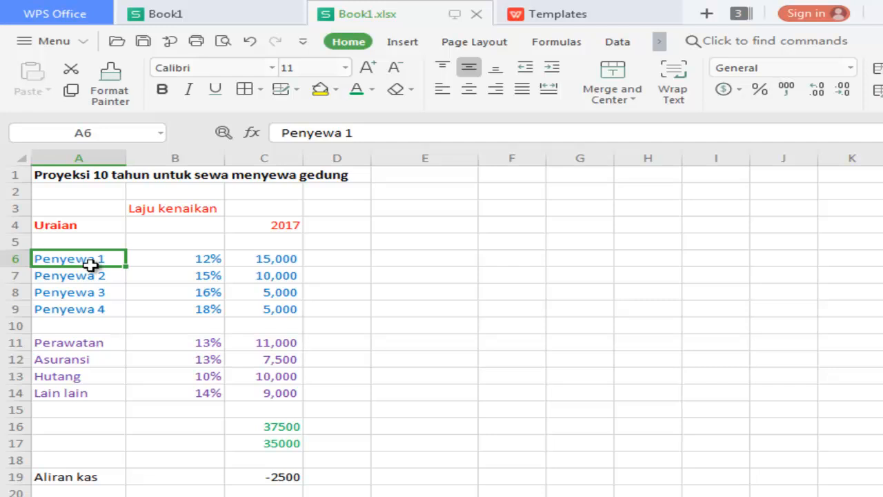
key("Down")
key("Down")
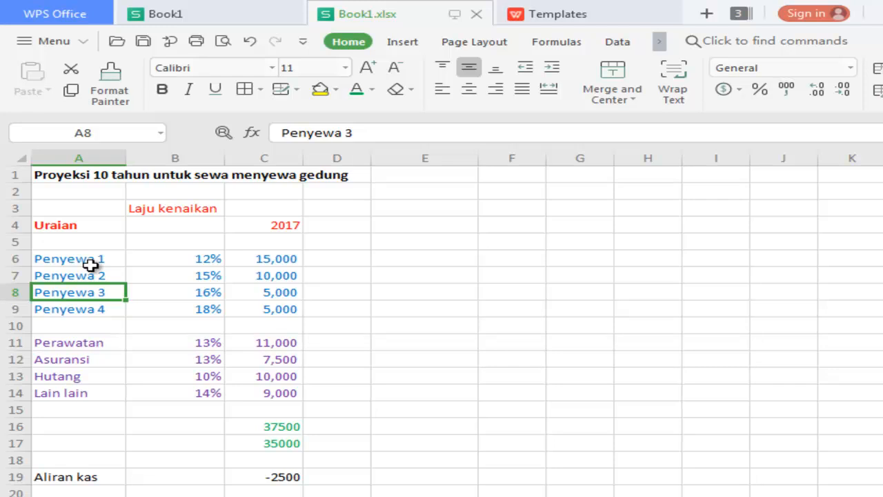
key("Down")
key("Down")
key("Down")
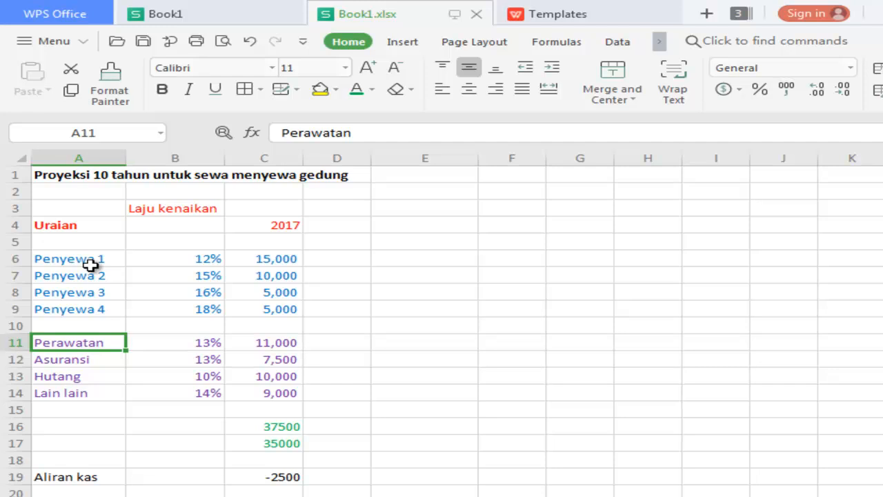
key("Down")
key("Down")
key("Down")
key("Down")
key("Up")
key("Up")
key("Up")
key("Up")
key("Up")
key("Up")
key("Up")
key("Up")
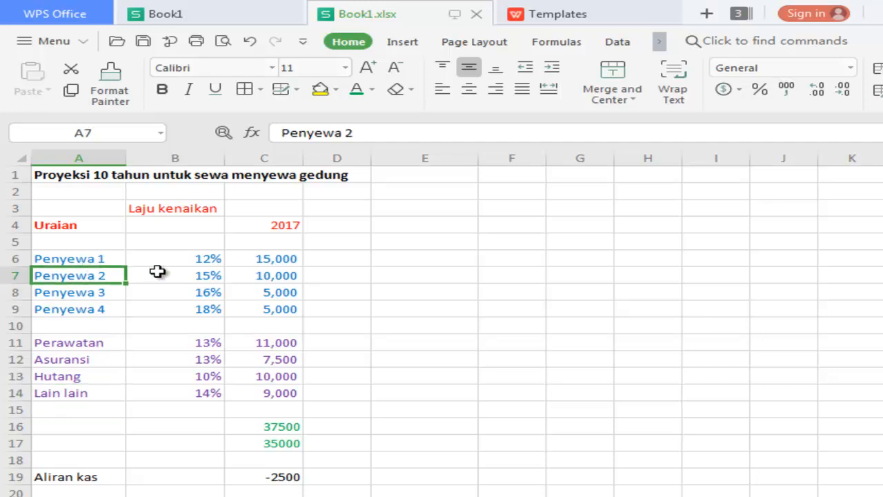
left_click(113, 260)
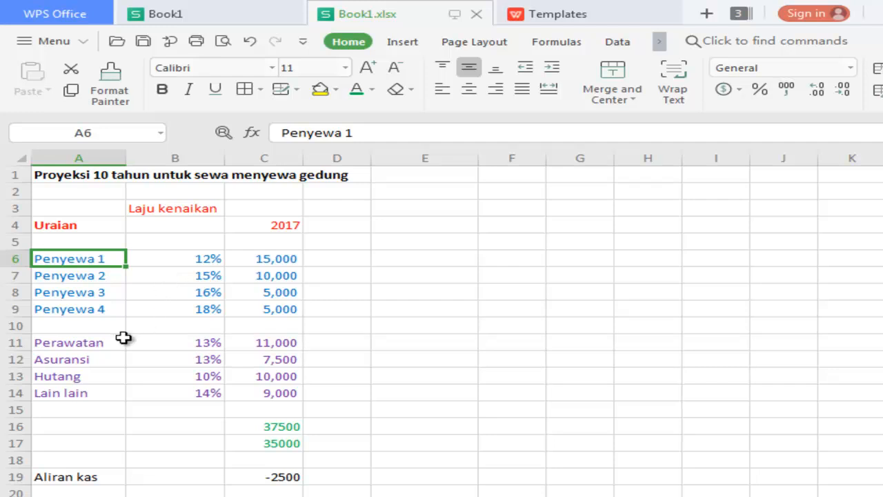
left_click(111, 344)
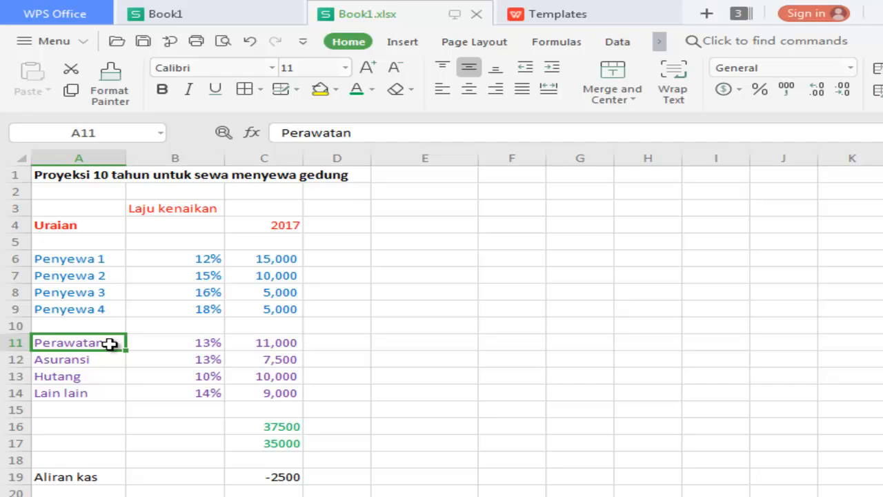
left_click(104, 358)
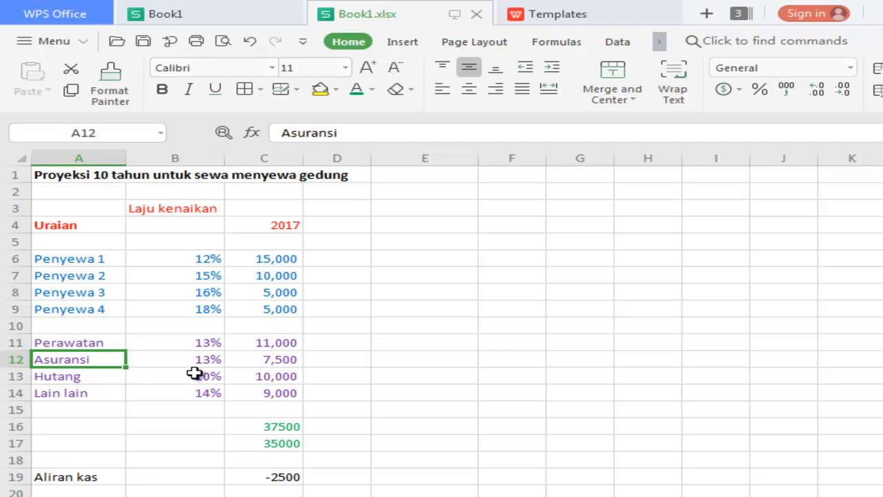
left_click(102, 379)
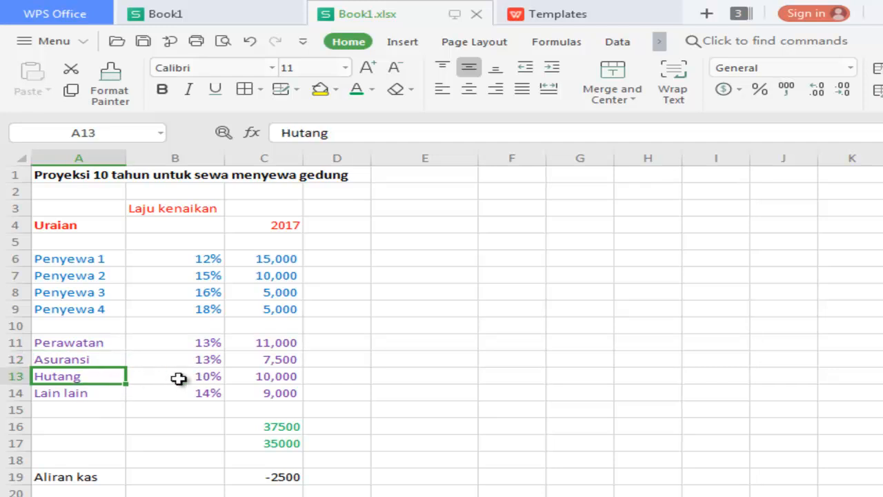
left_click(101, 395)
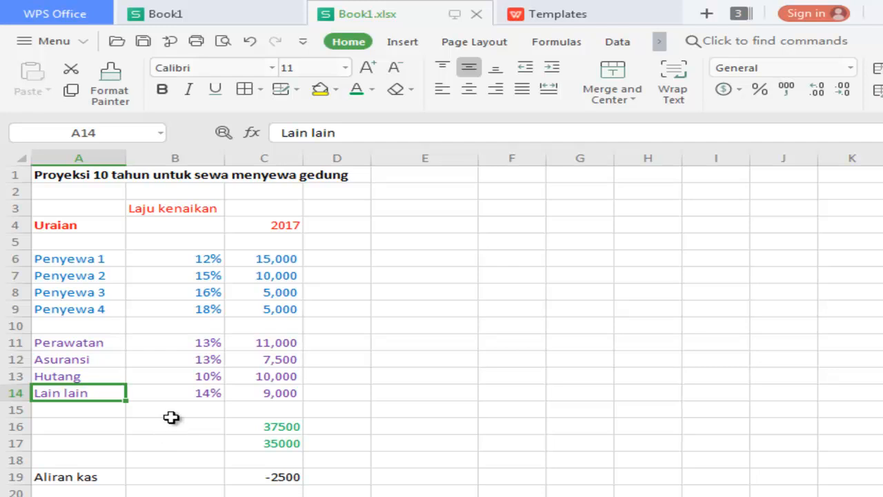
Step: Delete the blank row between the Uraian heading and Penyewa 1
left_click(88, 246)
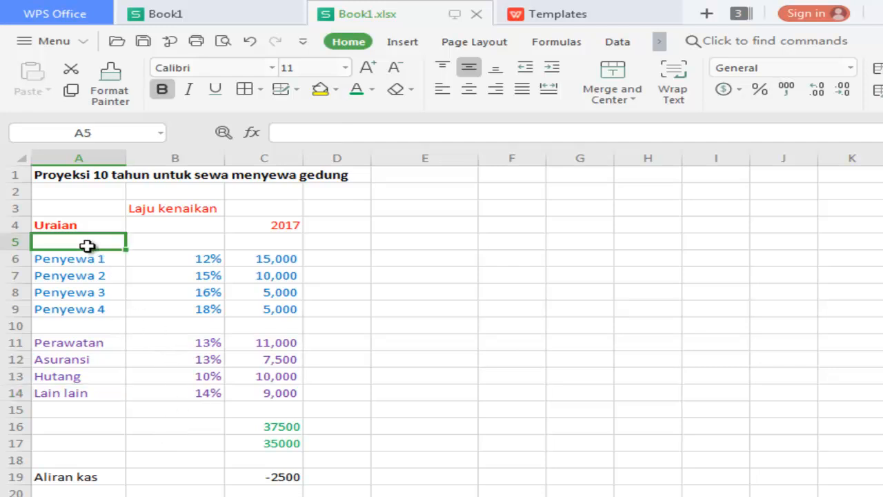
left_click(102, 194)
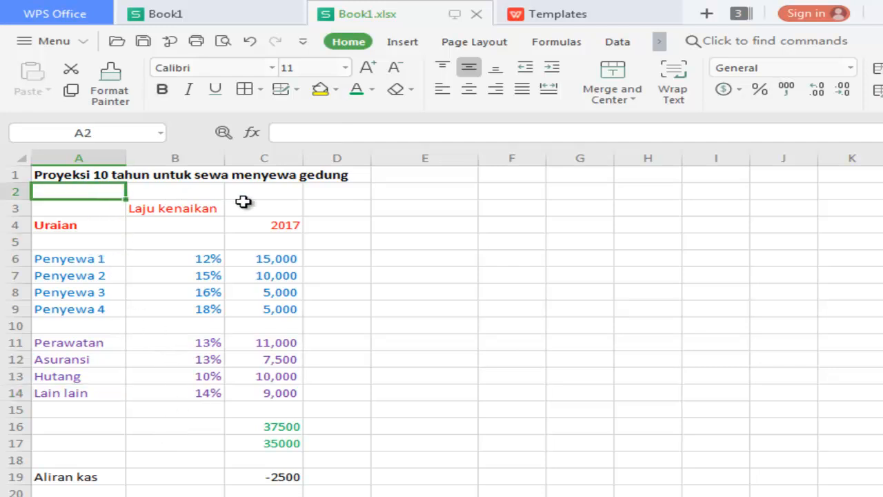
left_click(106, 242)
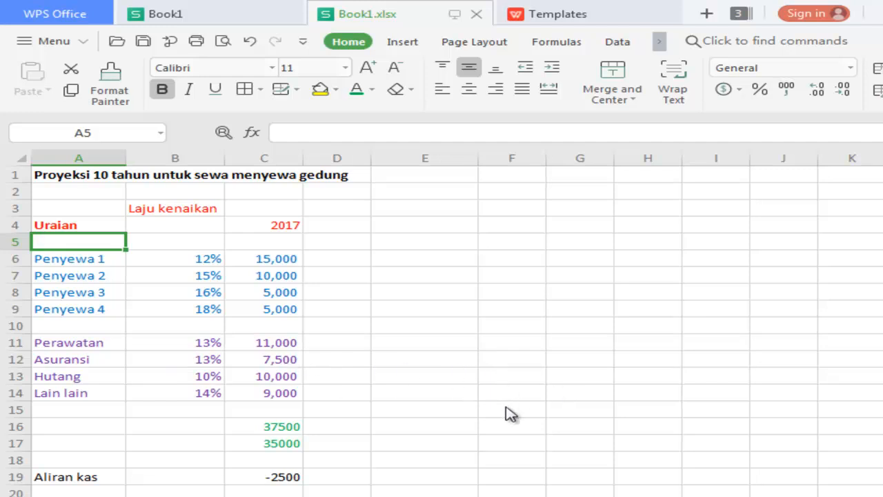
left_click(610, 325)
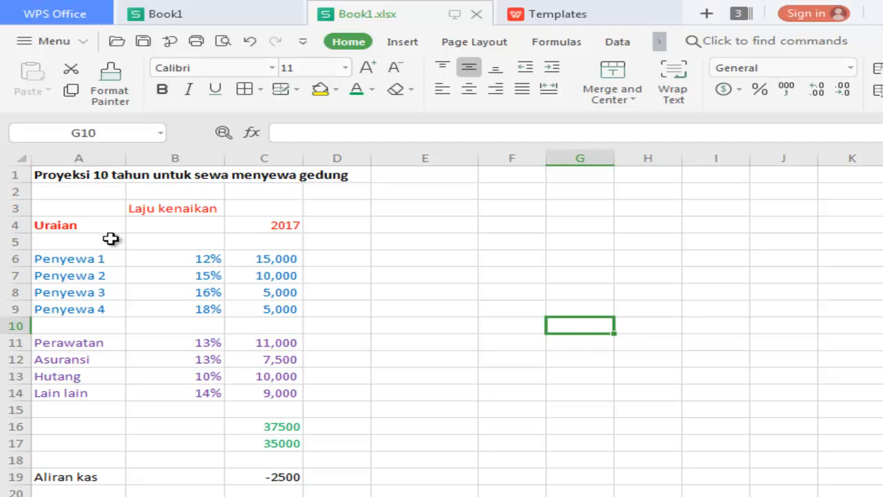
left_click(147, 245)
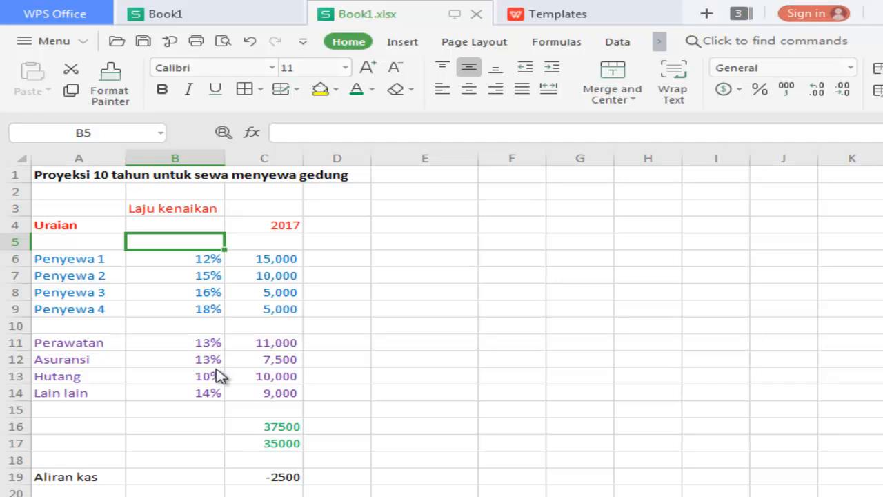
left_click(564, 413)
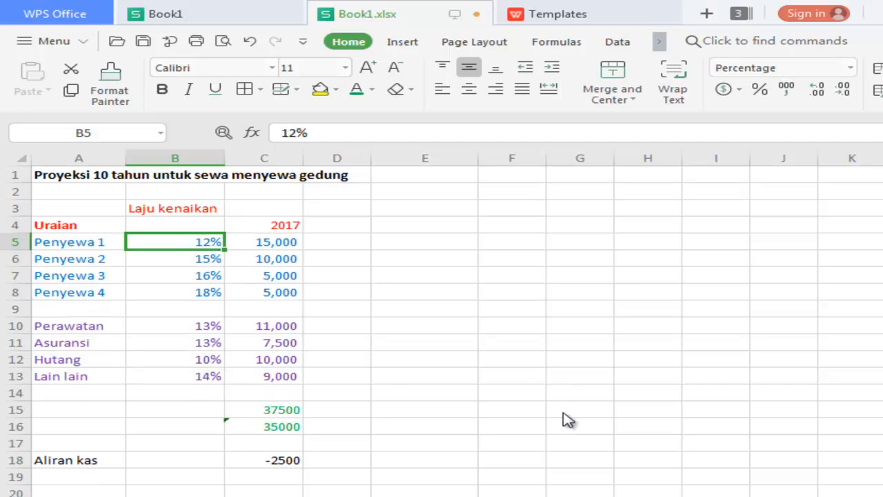
Step: Try deleting the blank row between Penyewa 4 and Perawatan, and undo that deletion
left_click(105, 308)
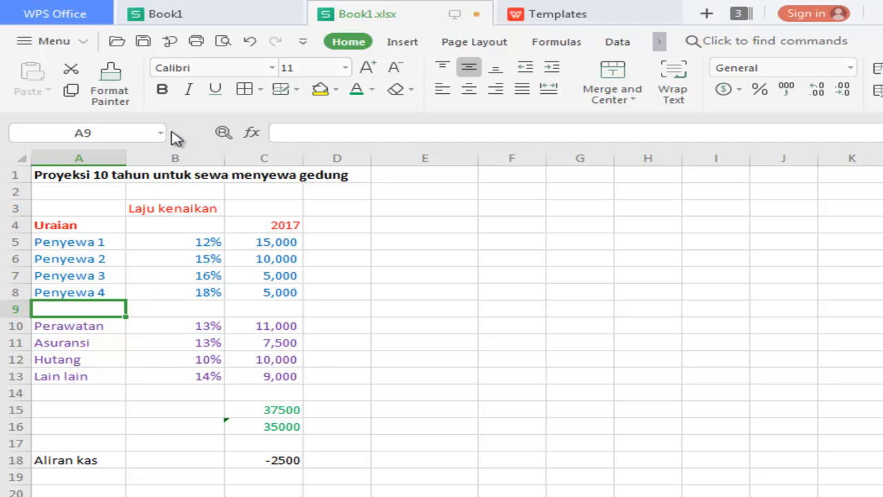
left_click(488, 171)
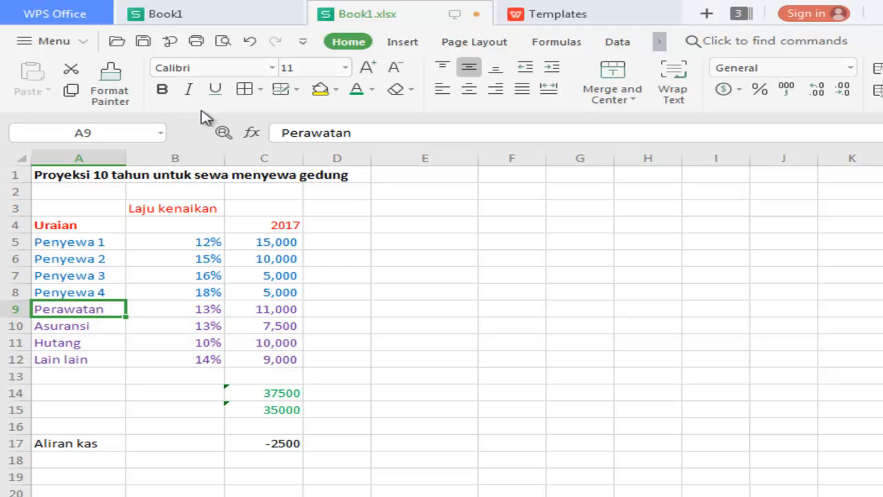
left_click(510, 145)
left_click(388, 343)
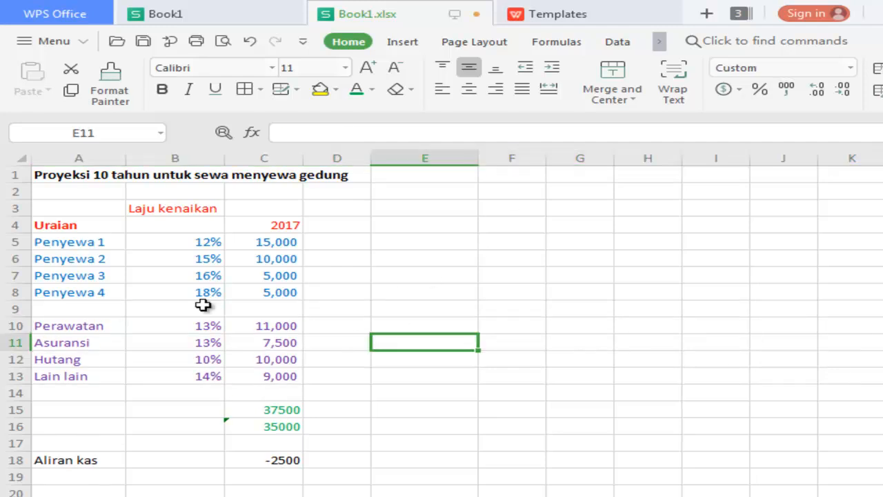
Step: Review the Laju kenaikan rates for Penyewa 1 to 4 and the 2017 year heading
left_click(72, 308)
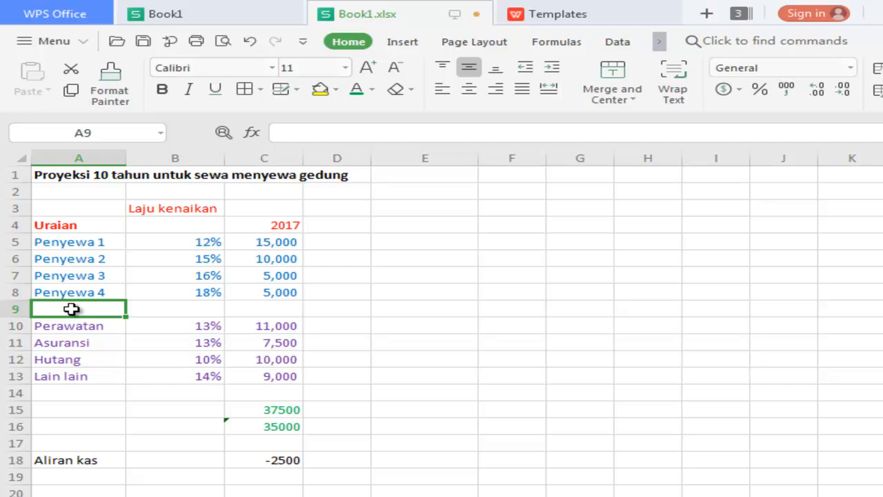
left_click(172, 243)
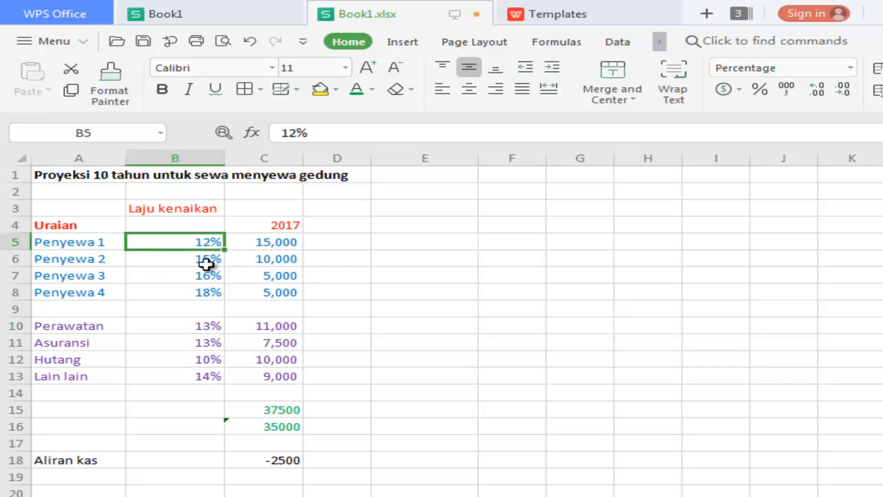
left_click(196, 259)
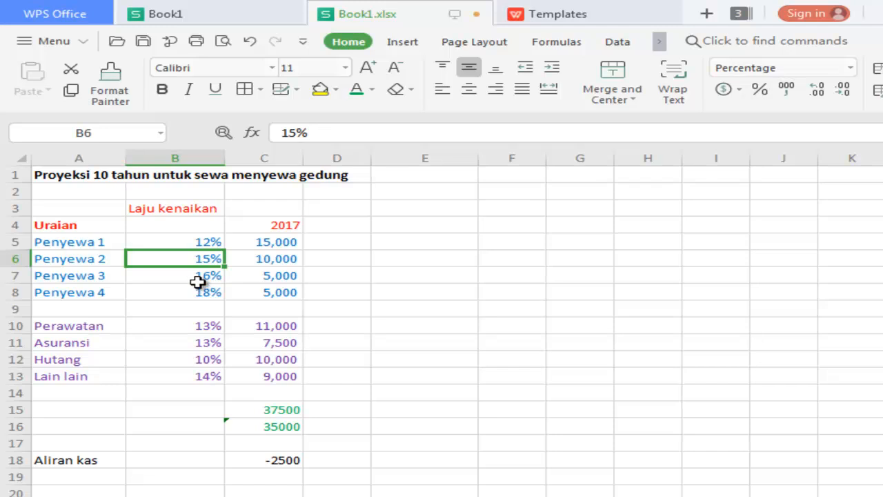
left_click(200, 279)
left_click(192, 294)
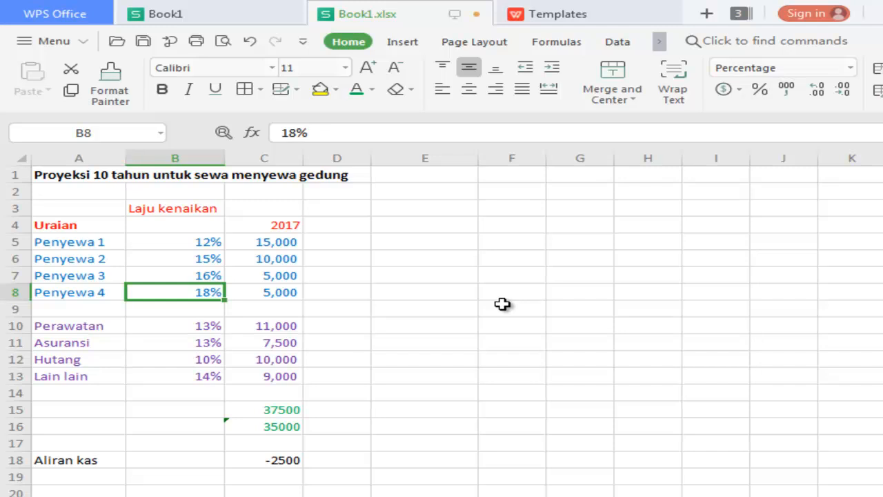
left_click(287, 225)
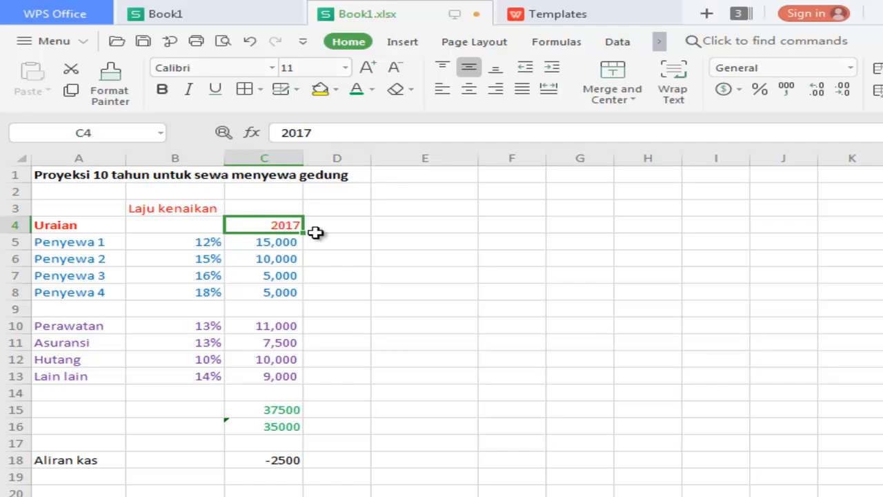
left_click(360, 225)
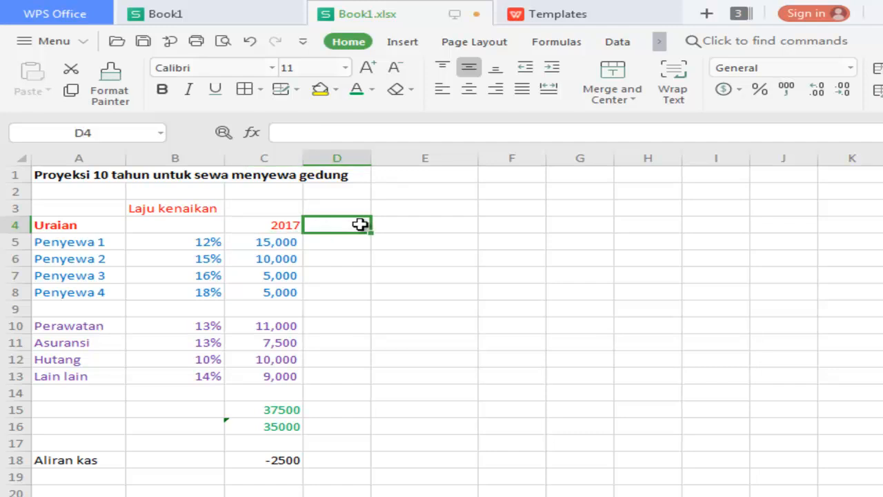
Step: Widen columns C and D slightly and narrow column E to make the year columns more even
left_click(290, 207)
left_click_drag(303, 160, 328, 171)
left_click(362, 240)
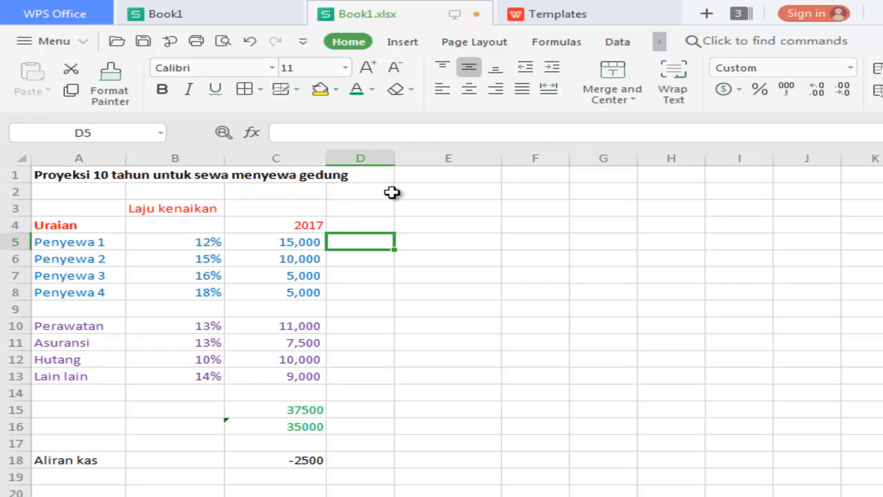
left_click_drag(395, 158, 406, 159)
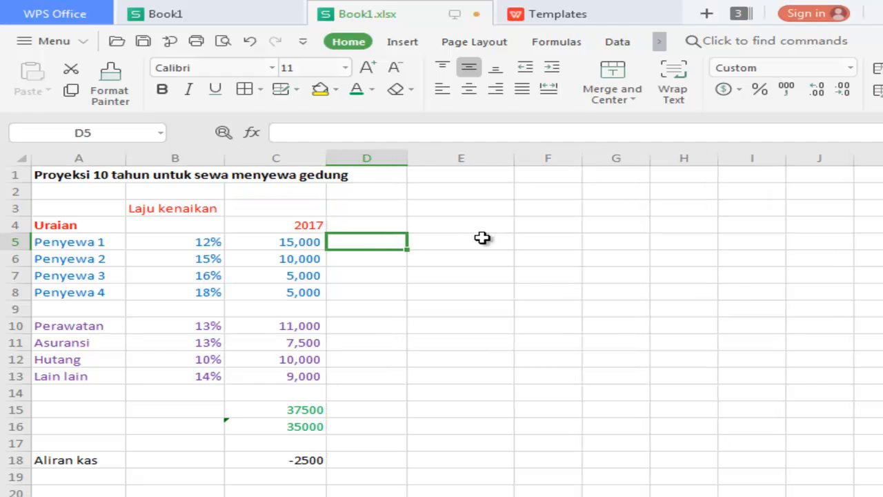
left_click_drag(514, 158, 497, 164)
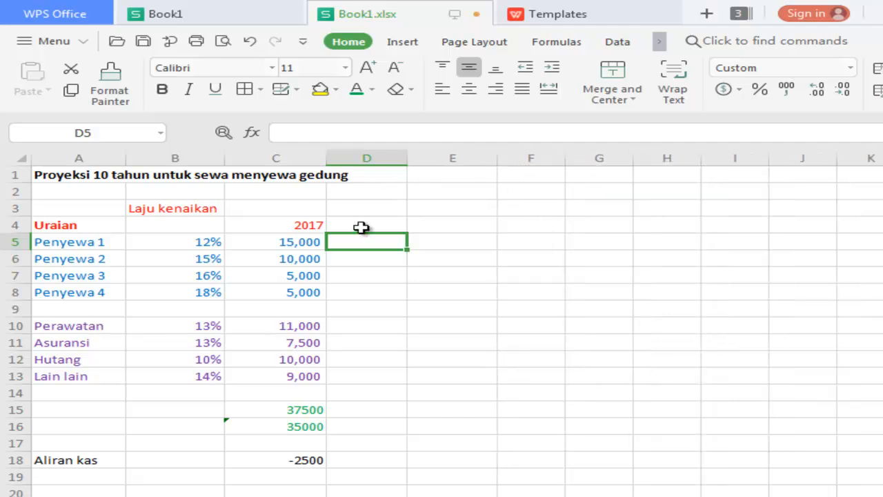
Step: Enter the formula +C4+1 in cell D4 to generate the year following 2017
left_click(326, 225)
left_click(350, 228)
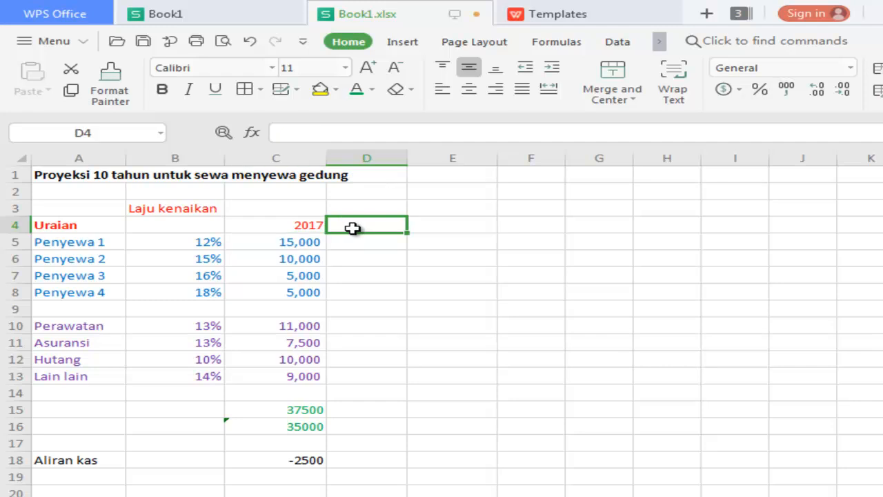
type("+")
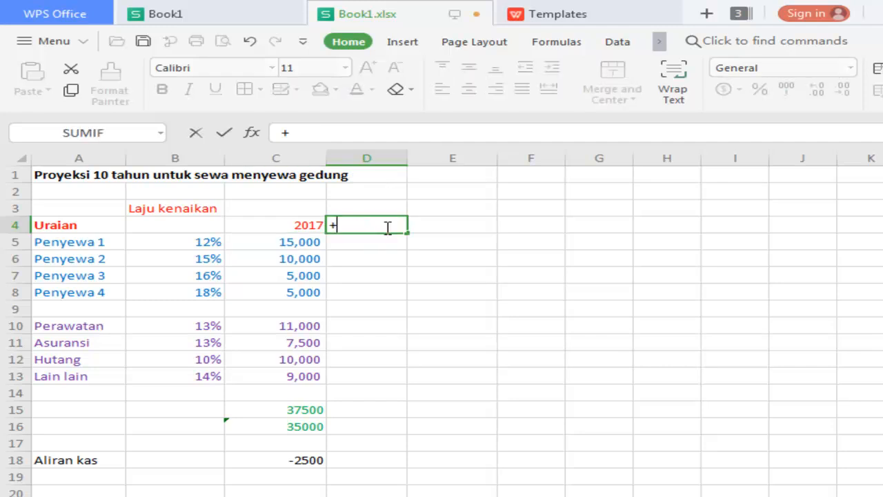
key("Left")
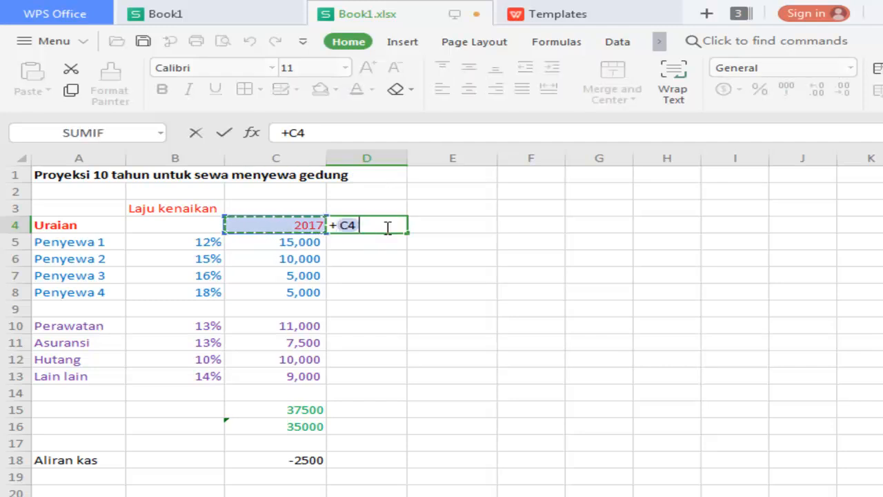
type("+")
type("1")
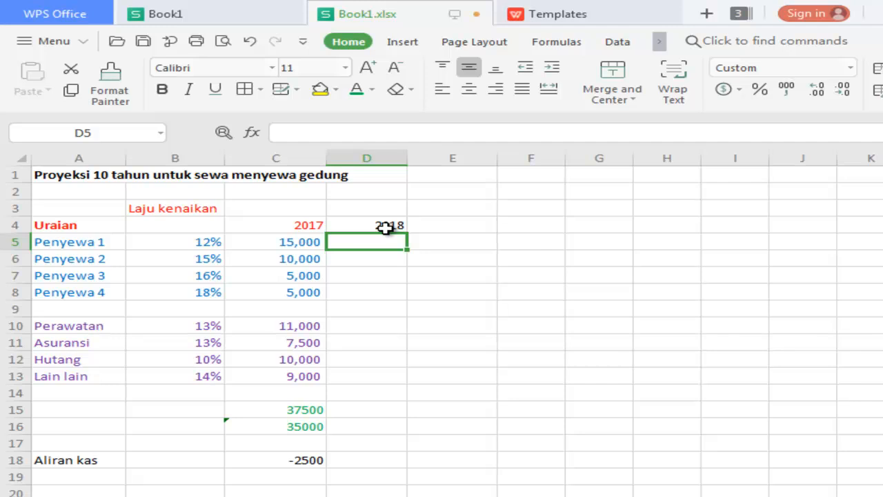
Step: Fill the year formula from D4 across to E4
left_click(385, 228)
left_click_drag(407, 234, 477, 231)
left_click(584, 242)
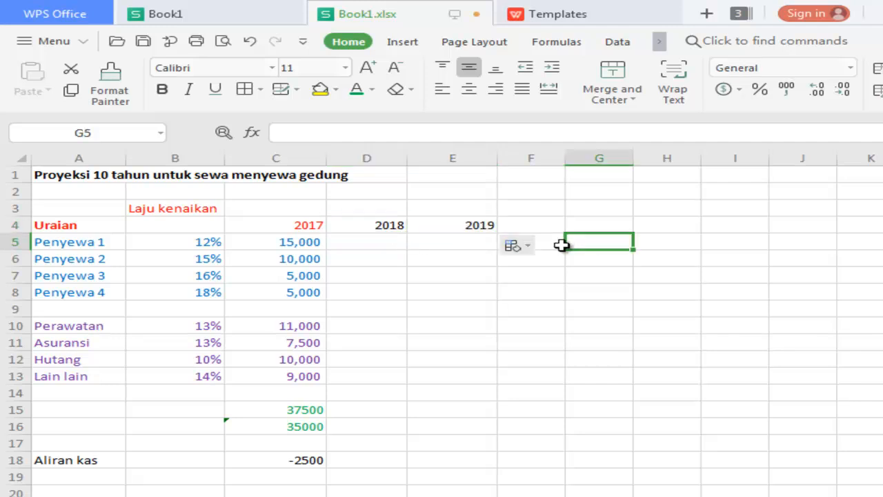
Step: Extend the year formula in row 4 from E4 across to G4
left_click(468, 224)
left_click_drag(495, 233, 621, 228)
left_click(668, 292)
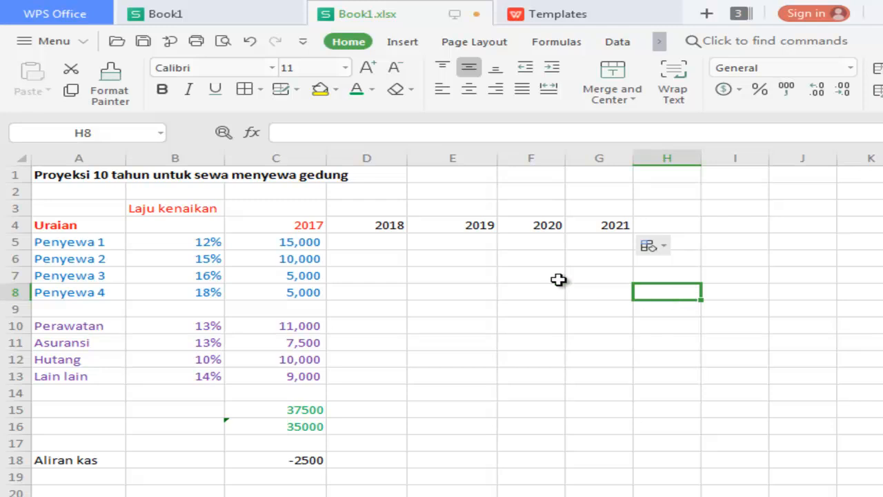
Step: Enter the formula +C5+(C5*B5) in D5 to project Penyewa 1's 2018 rent from its Laju kenaikan rate
left_click(365, 242)
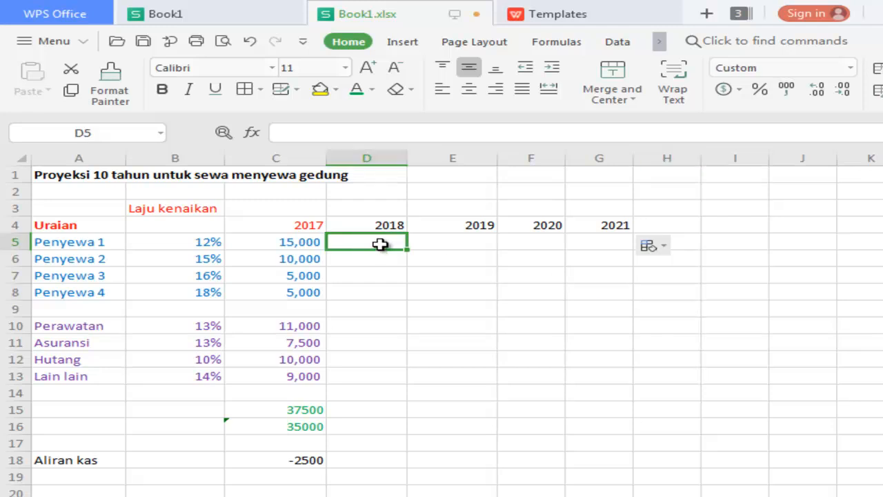
left_click(192, 252)
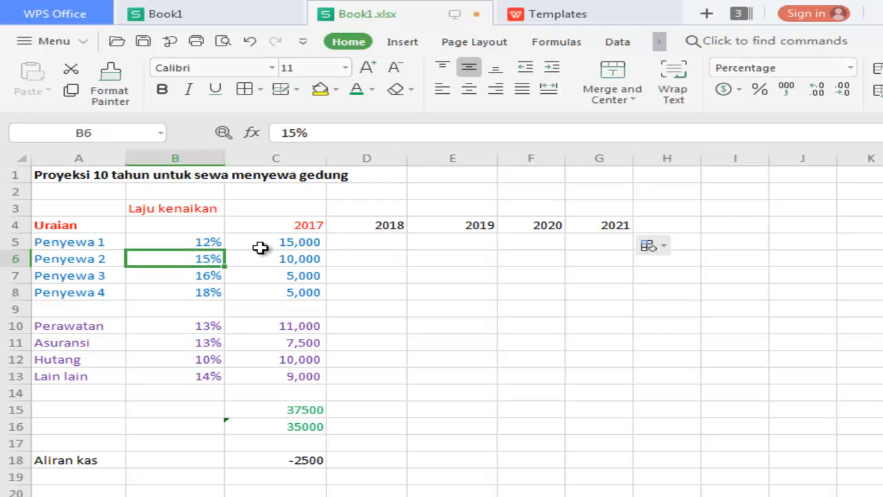
left_click(301, 239)
left_click(365, 247)
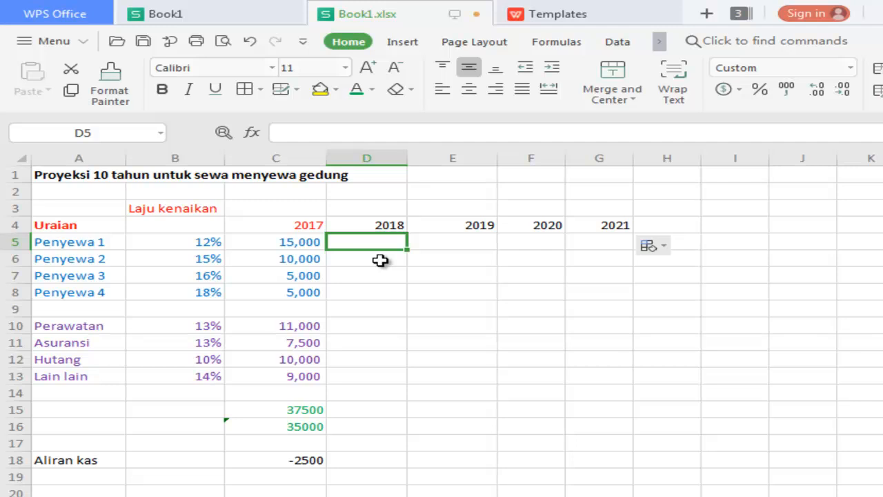
type("+")
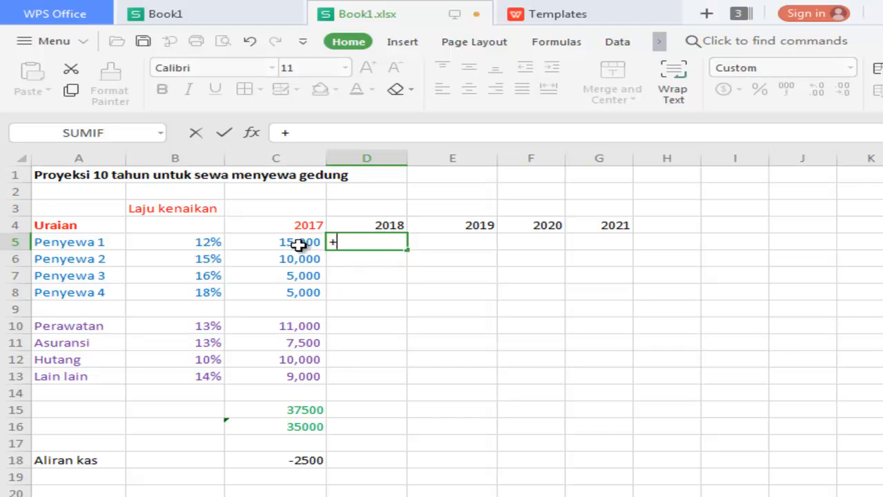
left_click(319, 248)
type("+")
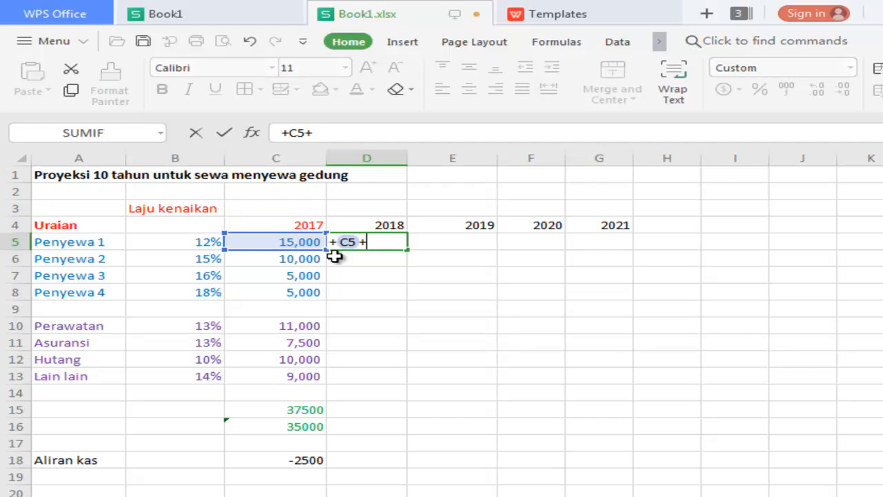
type("(")
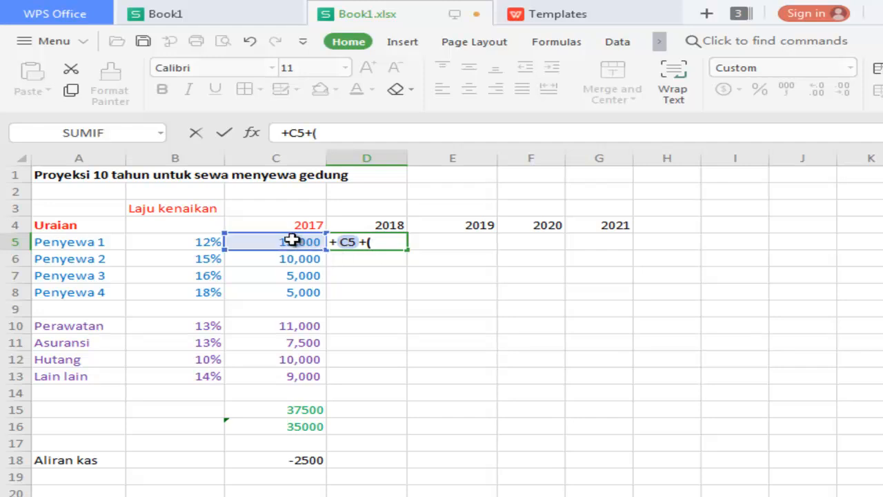
left_click(292, 241)
type("+")
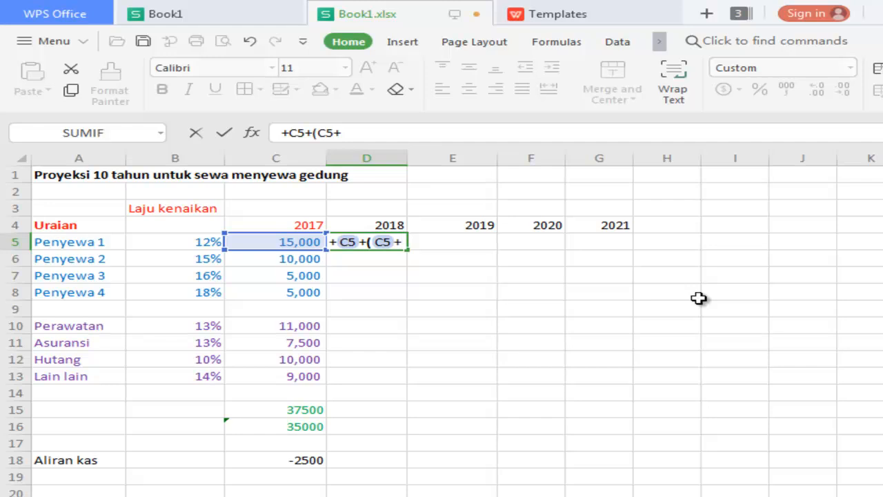
key("BackSpace")
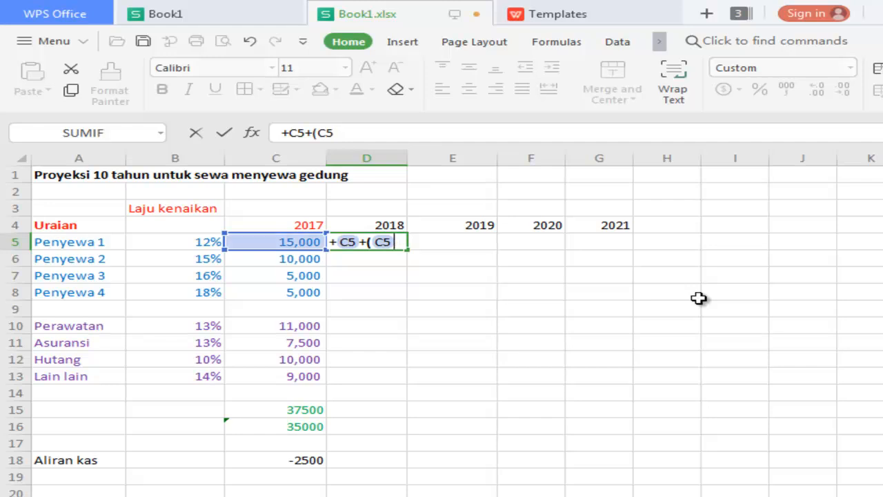
type("*")
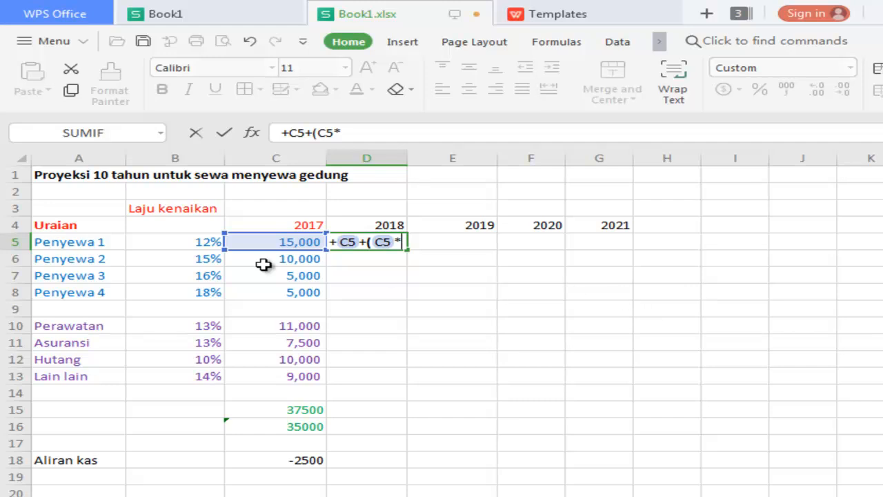
left_click(210, 243)
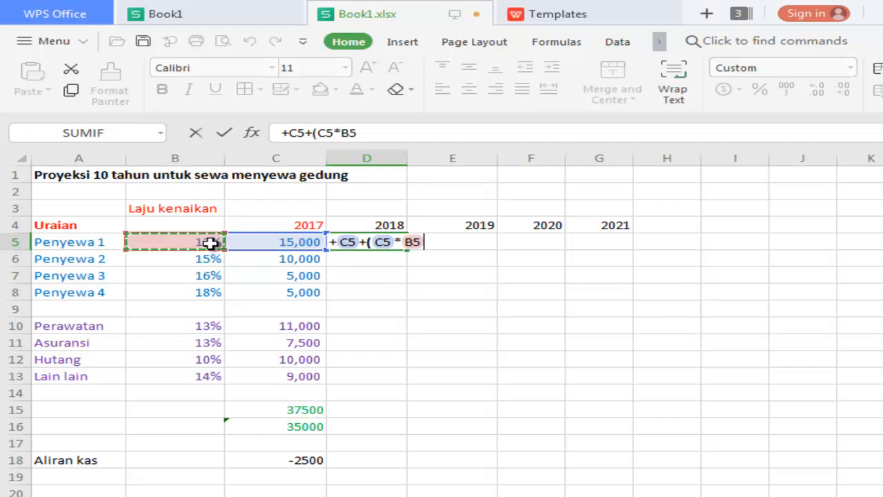
type(")")
key("Return")
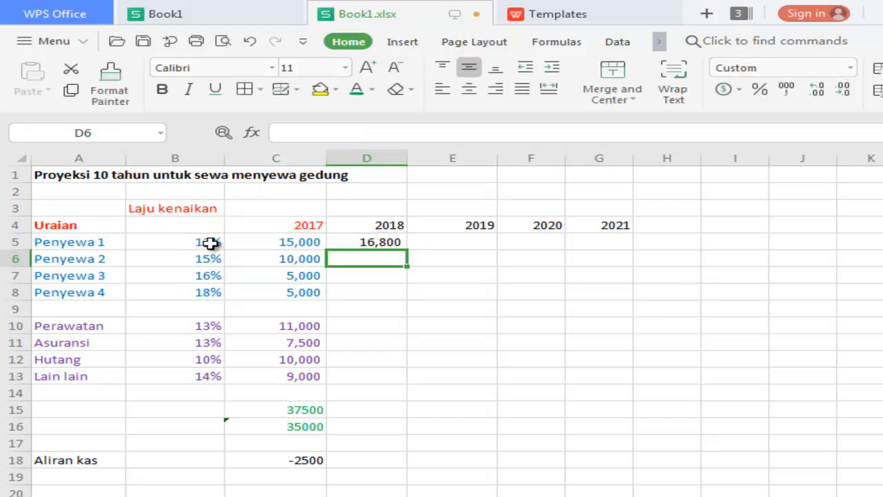
Step: Fill the 2018 growth formula from D5 down to D8 for the remaining tenants
left_click(384, 242)
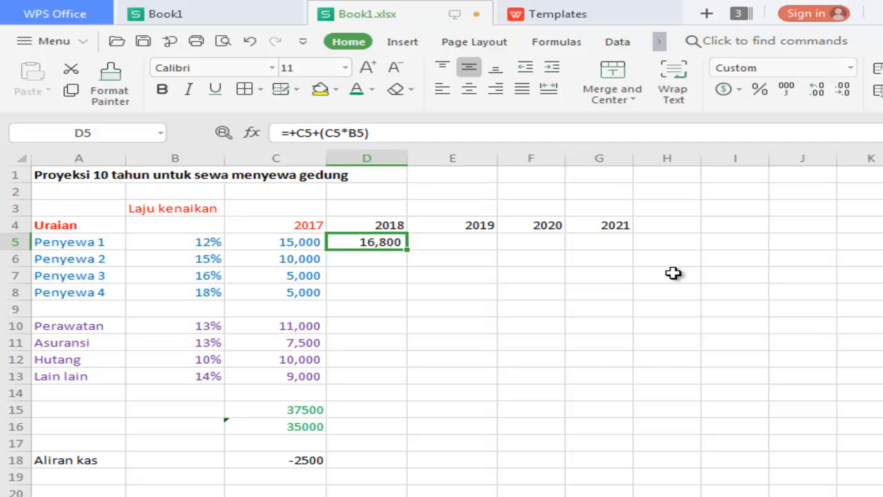
left_click(299, 266)
left_click(401, 245)
left_click_drag(406, 249, 404, 298)
left_click(475, 292)
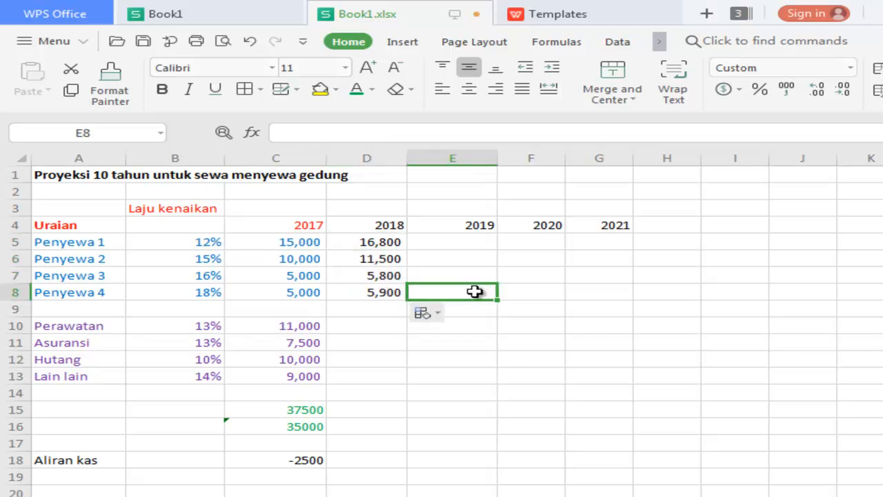
Step: Check the tenant growth formulas in column D and copy the one in D5 into D10 for Perawatan
left_click(366, 328)
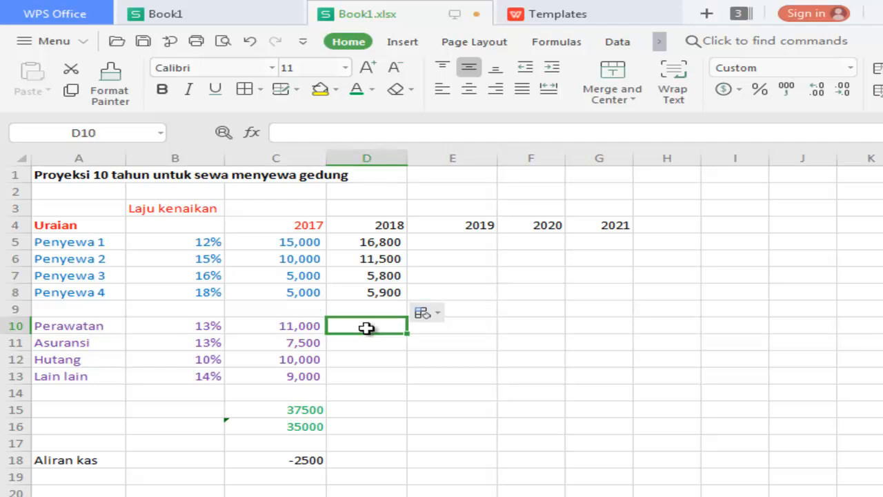
left_click(387, 242)
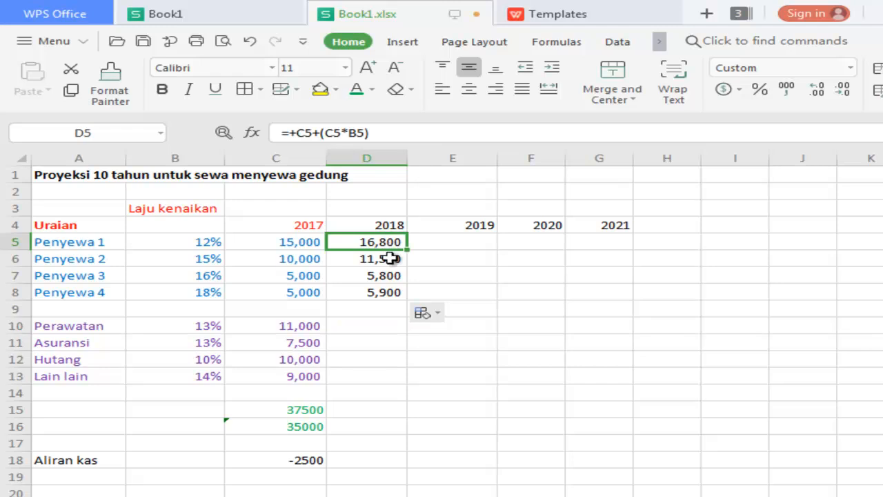
left_click(390, 257)
left_click(395, 276)
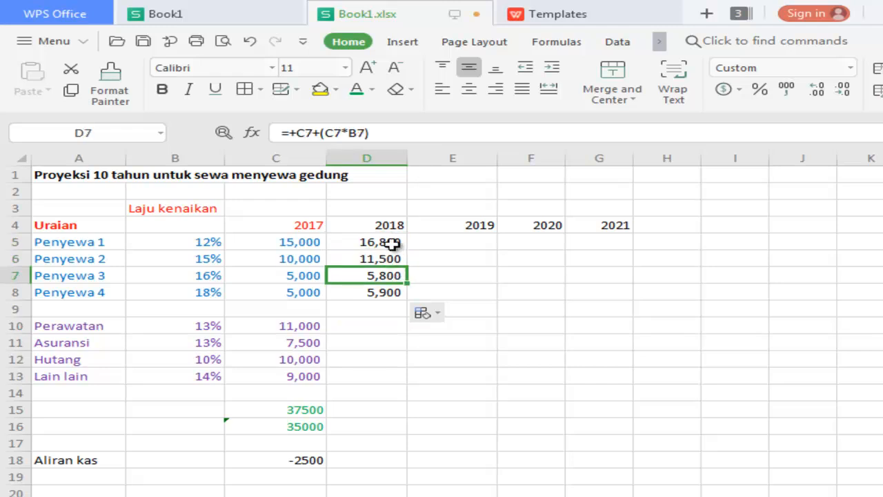
left_click(391, 245)
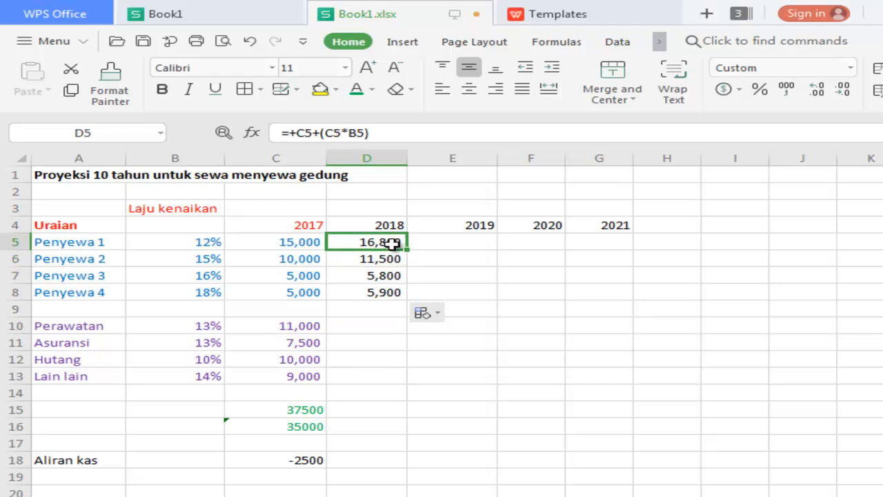
left_click(72, 94)
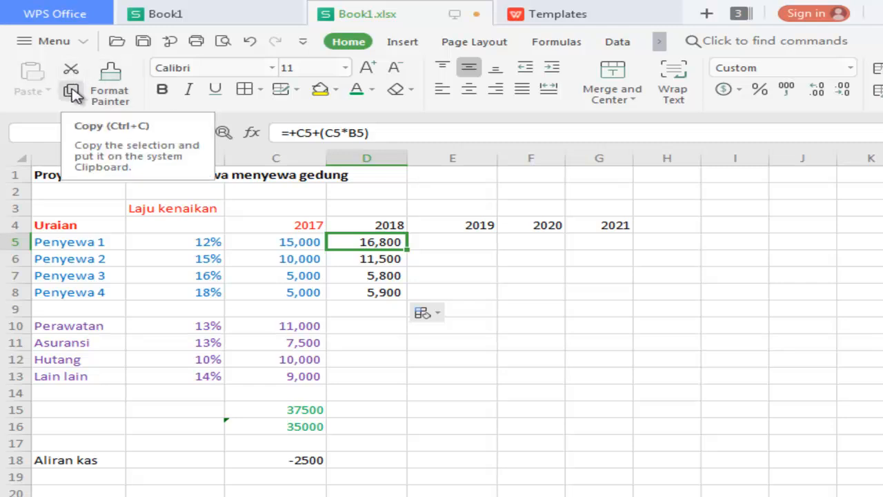
left_click(349, 322)
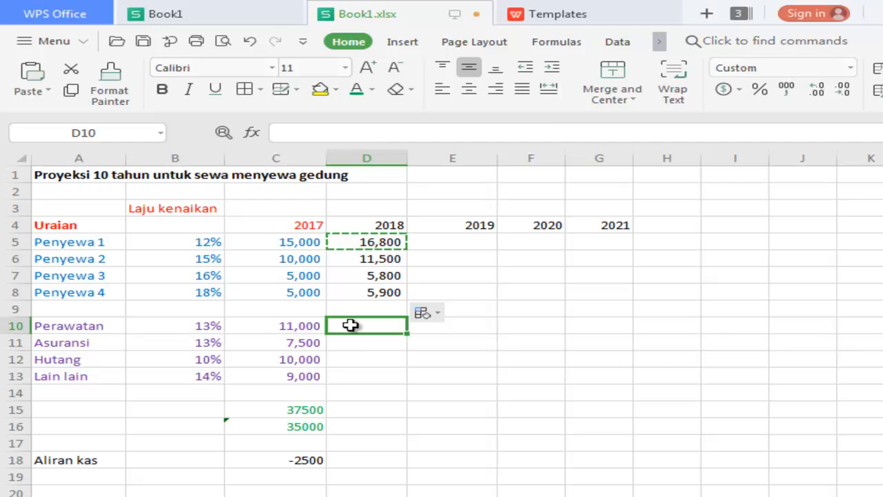
left_click(38, 88)
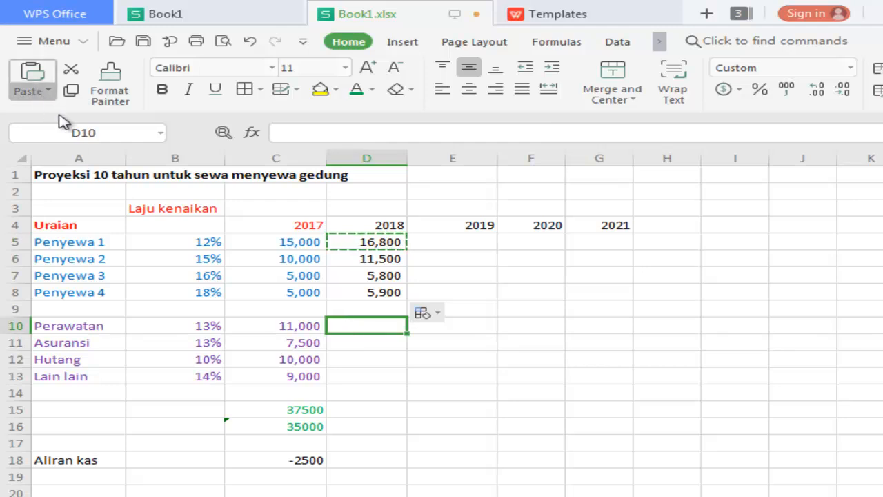
left_click(522, 356)
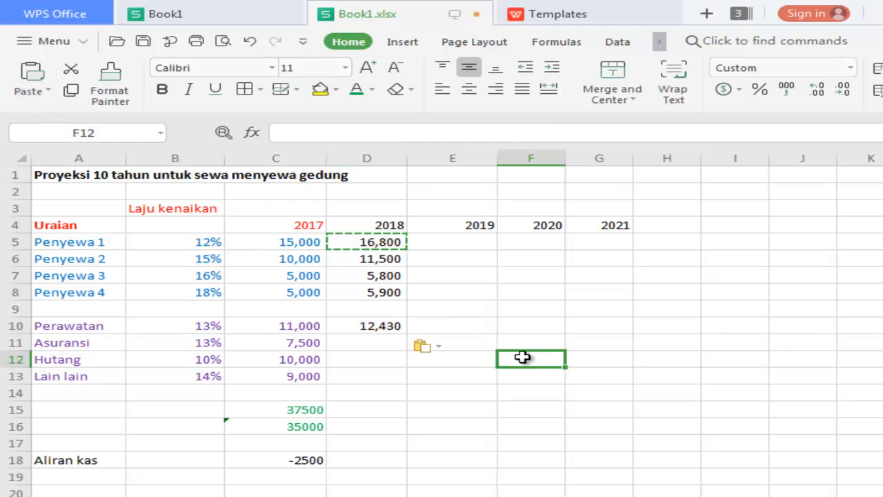
Step: Fill the 2018 expense formula from D10 down to D13
left_click(363, 325)
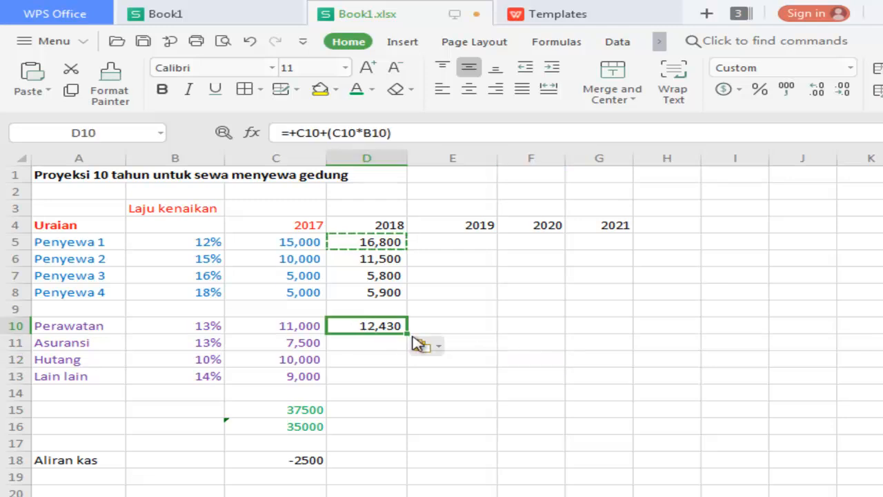
left_click_drag(407, 333, 402, 378)
left_click(558, 374)
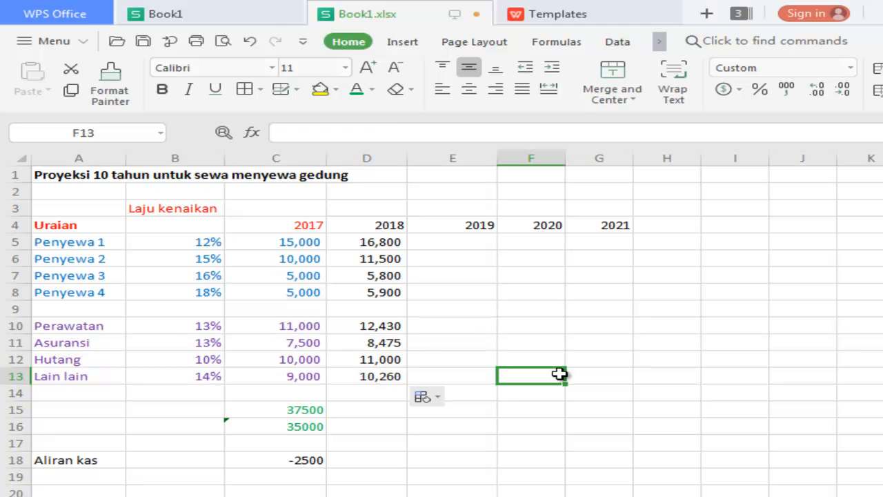
Step: Review the 2017 totals in C15 and C16 and clear both cells
left_click(297, 411)
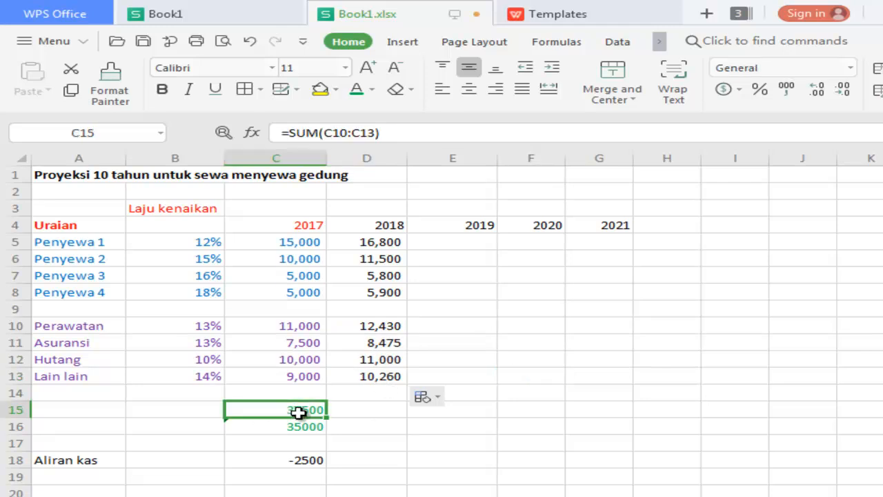
left_click(305, 428)
left_click(307, 412)
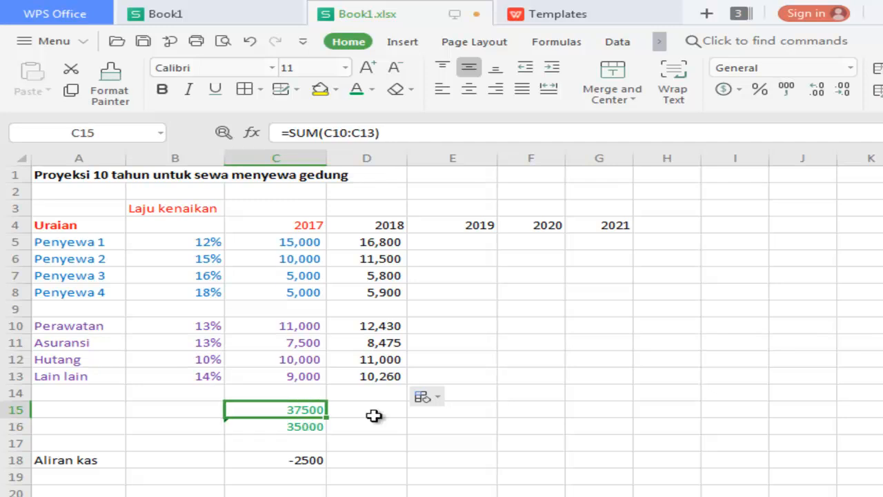
left_click_drag(292, 408, 299, 423)
left_click(105, 459)
left_click(254, 465)
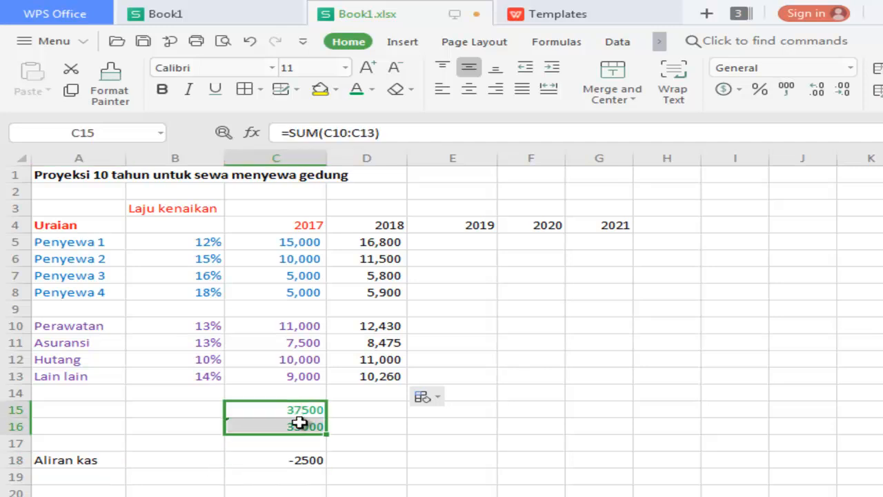
key("Delete")
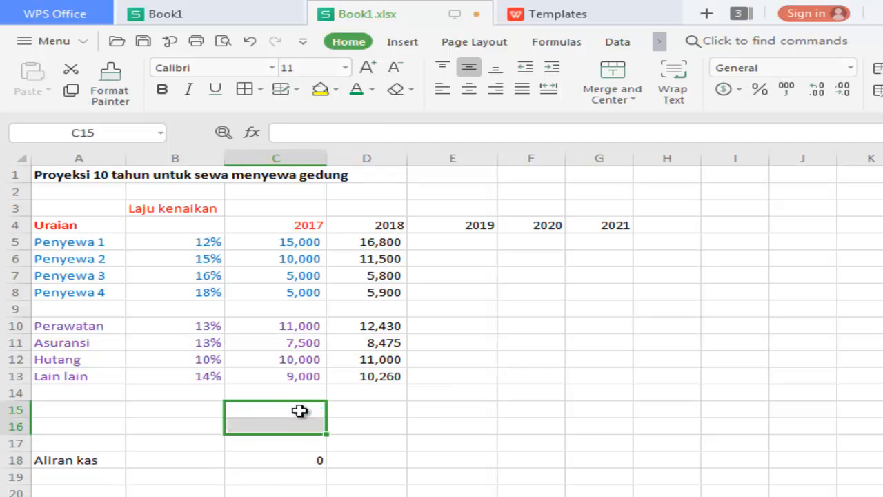
Step: Total the 2017 expenses in C15 with the formula =SUM(C10:C13)
left_click(299, 410)
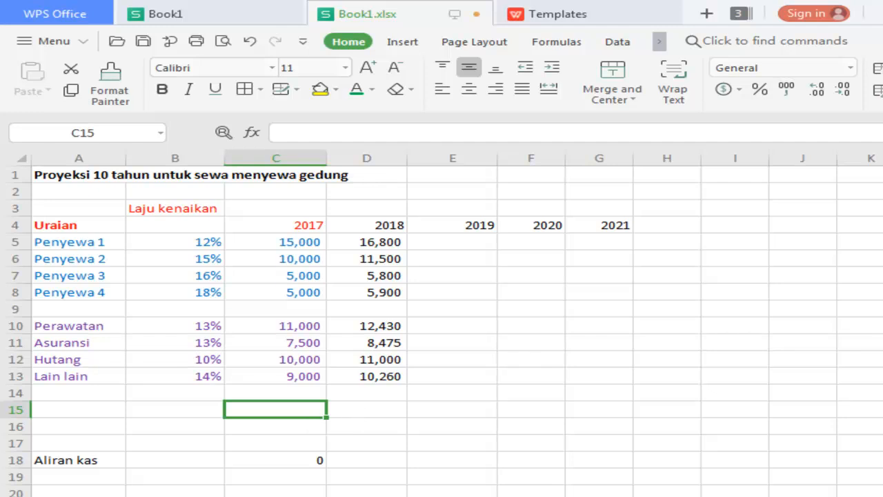
key("alt+equal")
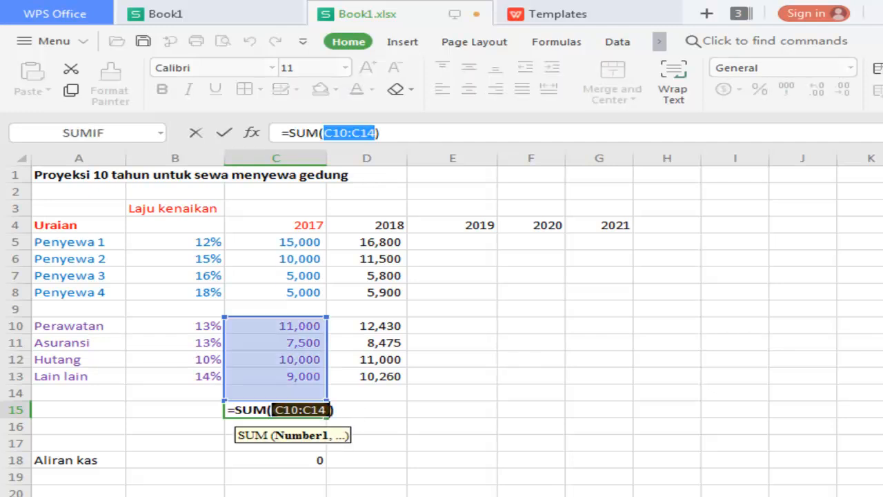
left_click(286, 332)
left_click_drag(286, 332, 293, 371)
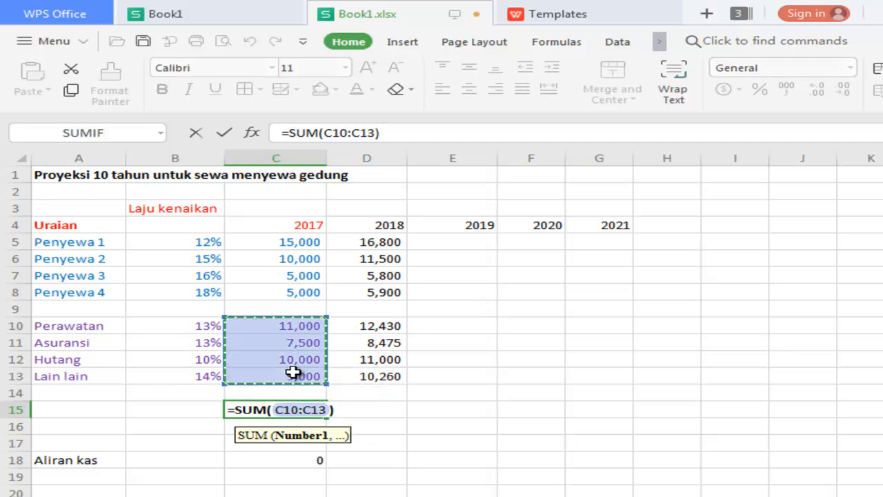
key("Return")
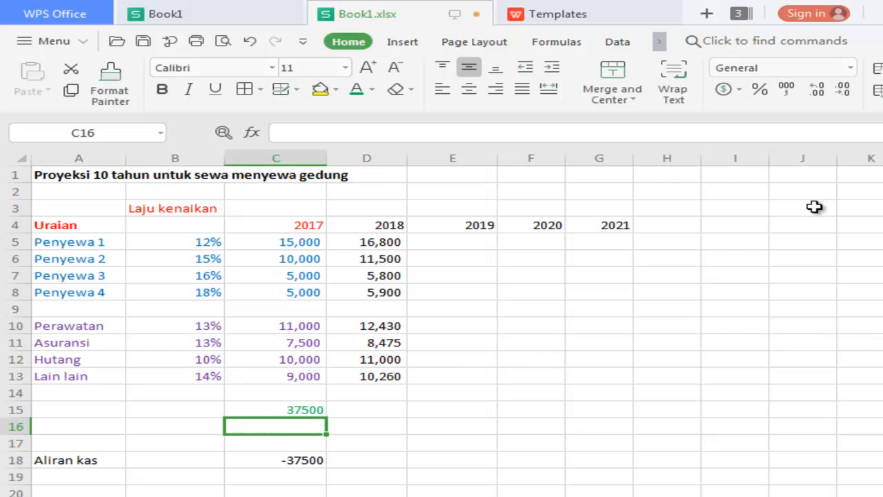
Step: Total the 2017 tenant rents C5:C8 with a SUM formula in C16 and inspect the Aliran kas formula in C18
key("alt+equal")
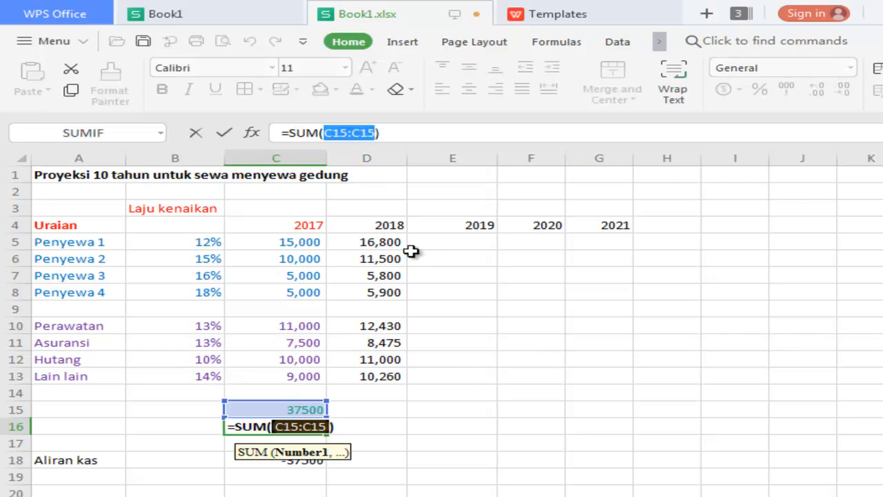
left_click_drag(296, 242, 304, 286)
key("Return")
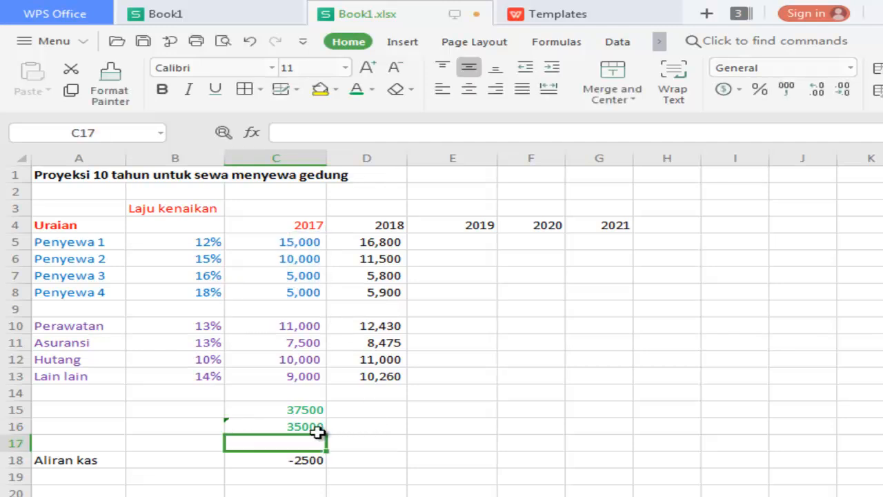
left_click(308, 461)
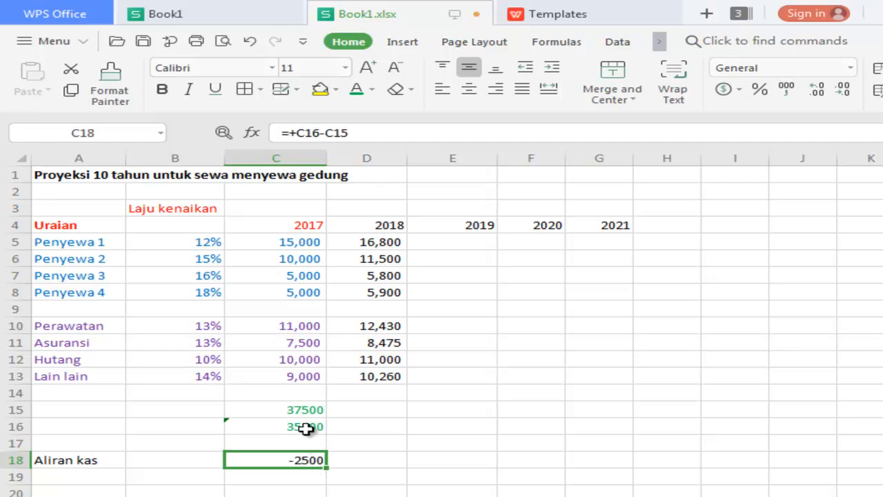
Step: Clear the 2017 Aliran kas cell C18 and re-enter its formula as +C16-C15
left_click(305, 427)
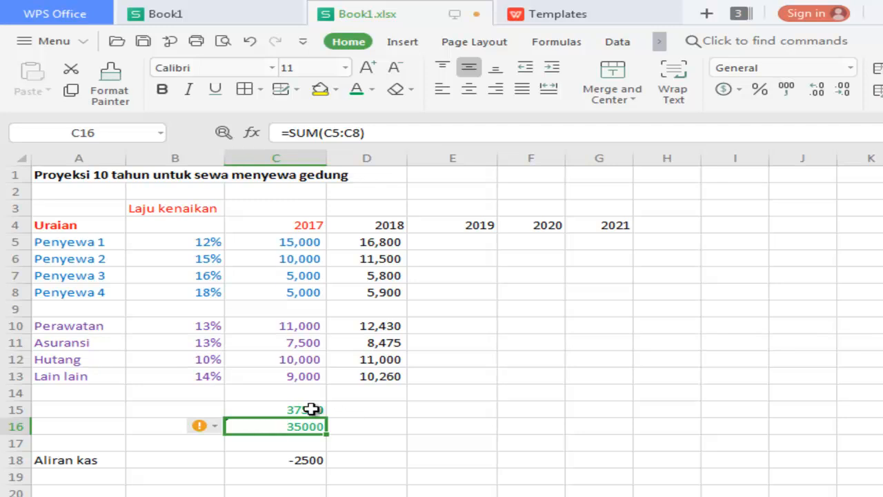
left_click(312, 410)
left_click(321, 463)
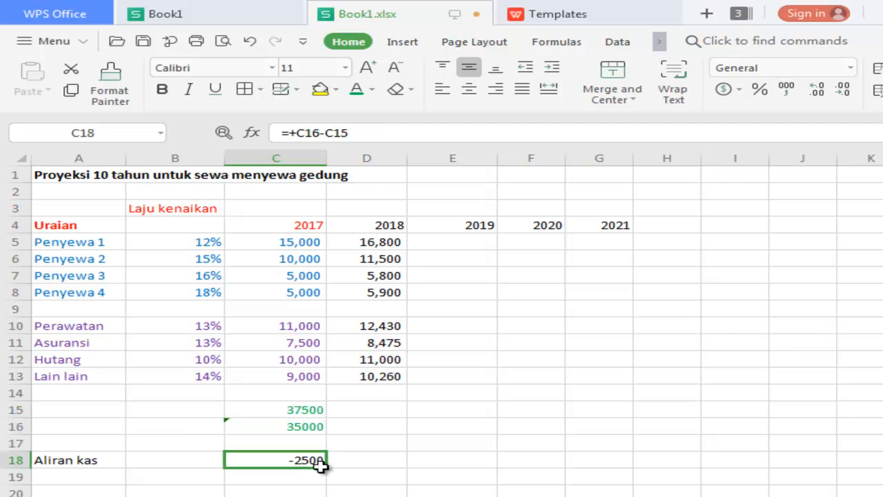
key("Delete")
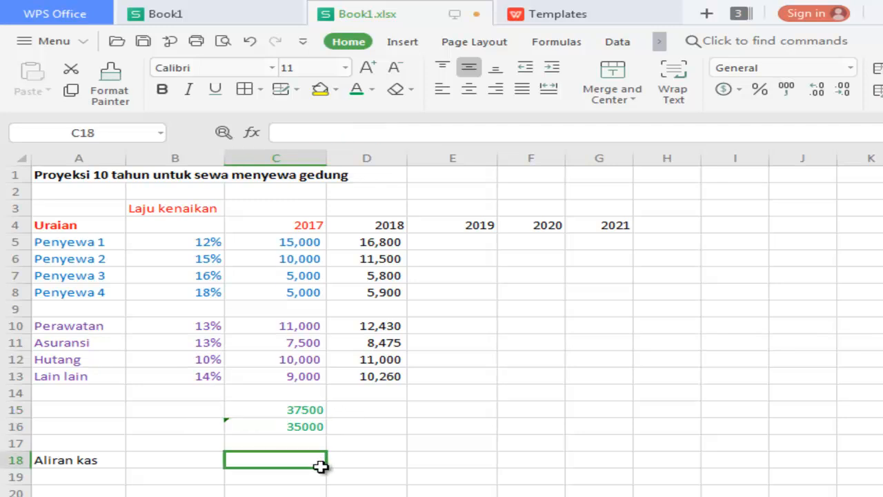
type("+")
key("Up")
key("Up")
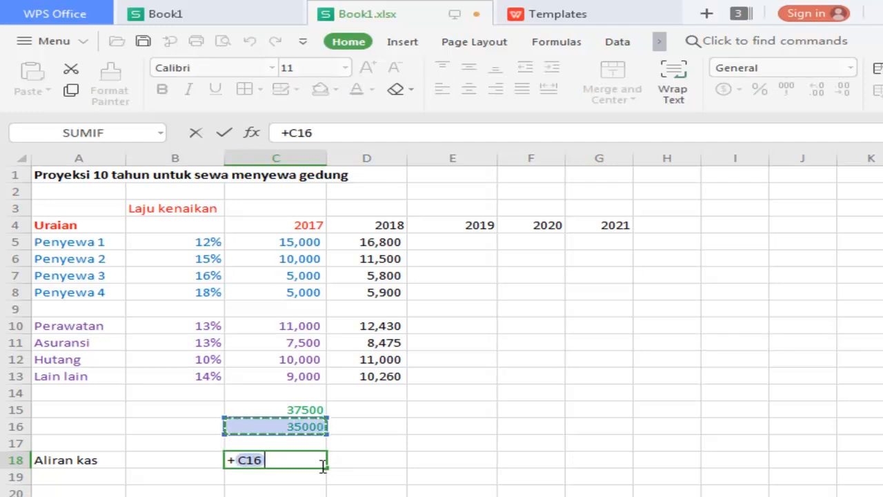
type("-")
key("Up")
key("Up")
key("Up")
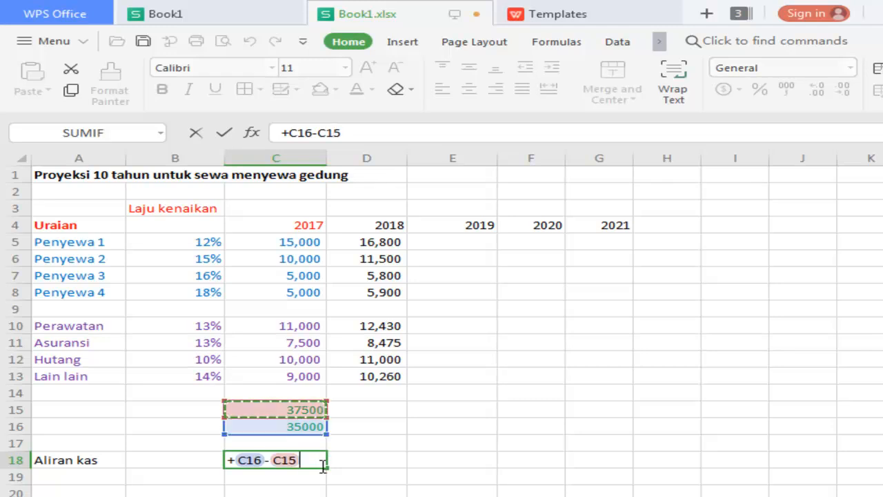
key("Return")
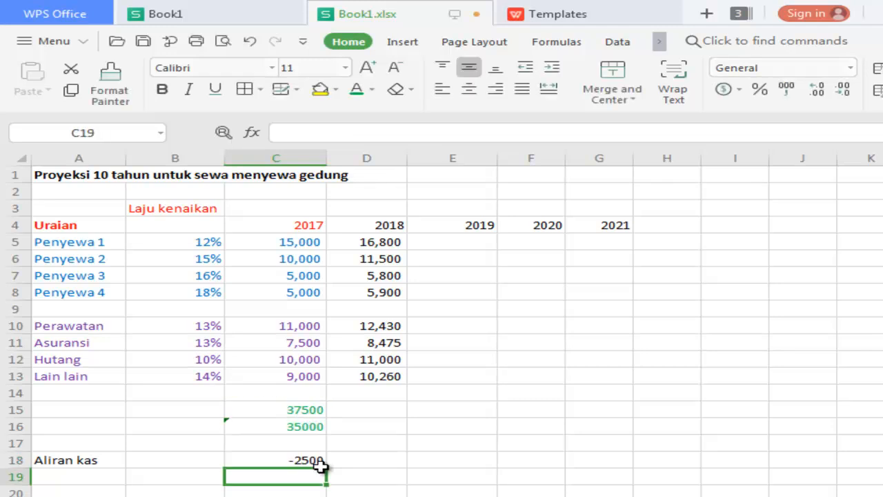
left_click(321, 465)
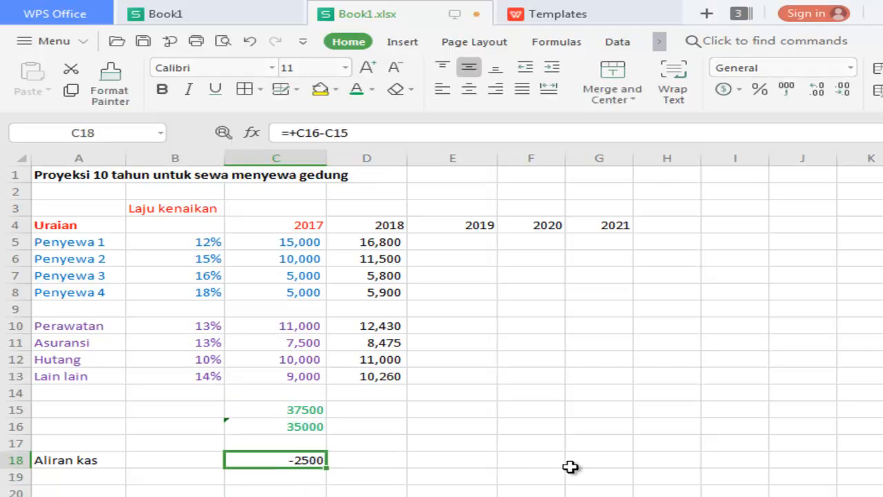
Step: Merge and center the two 2017 total cells C15:C16
left_click_drag(308, 411, 305, 432)
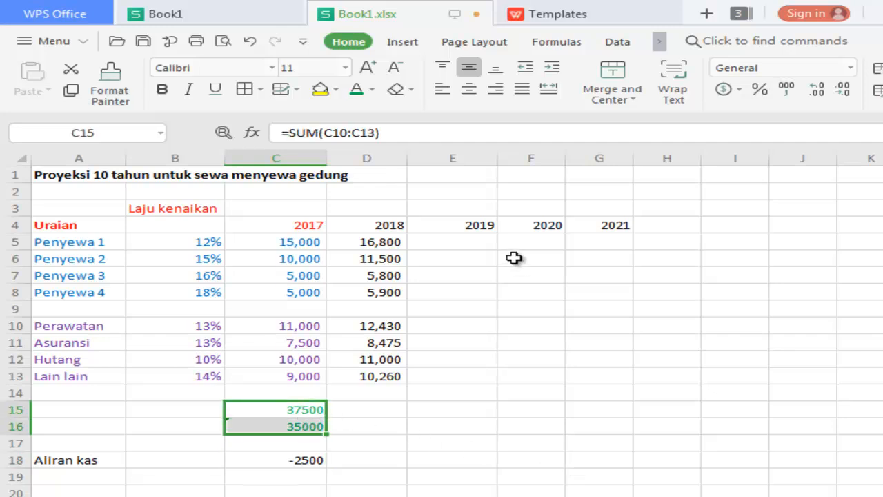
left_click(617, 102)
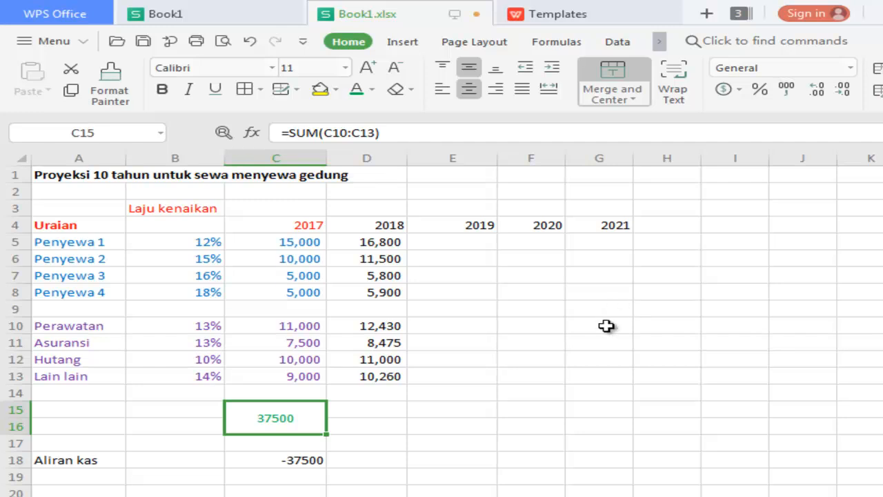
left_click(541, 379)
Step: Underline the 2017 expense total in C15
left_click(308, 412)
key("ctrl+u")
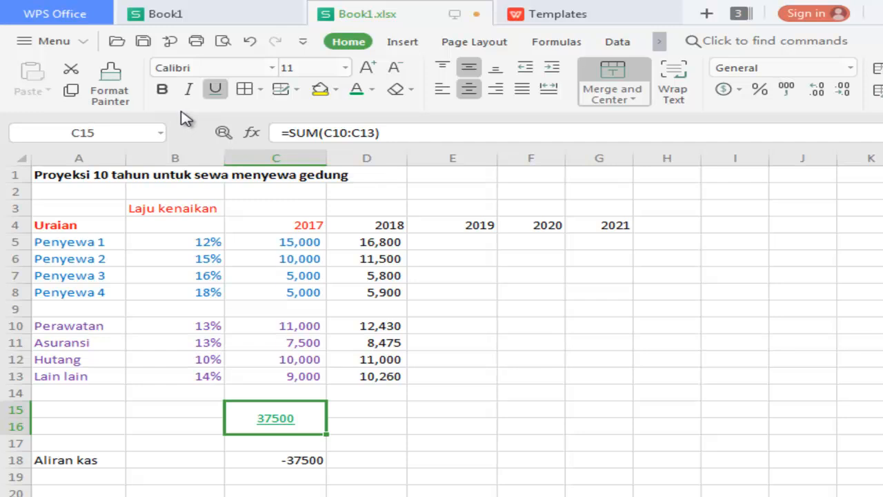
left_click(411, 424)
Step: Unmerge the merged total cell C15:C16
left_click_drag(311, 408, 308, 439)
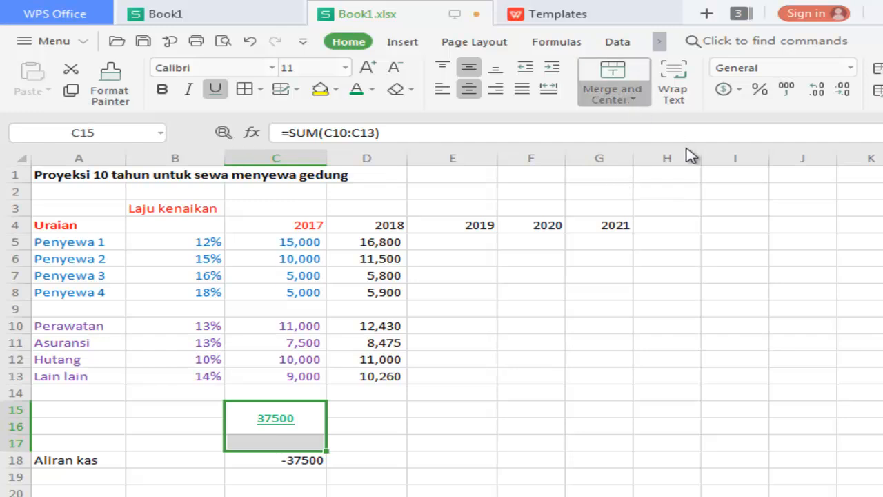
key("ctrl+z")
left_click(664, 293)
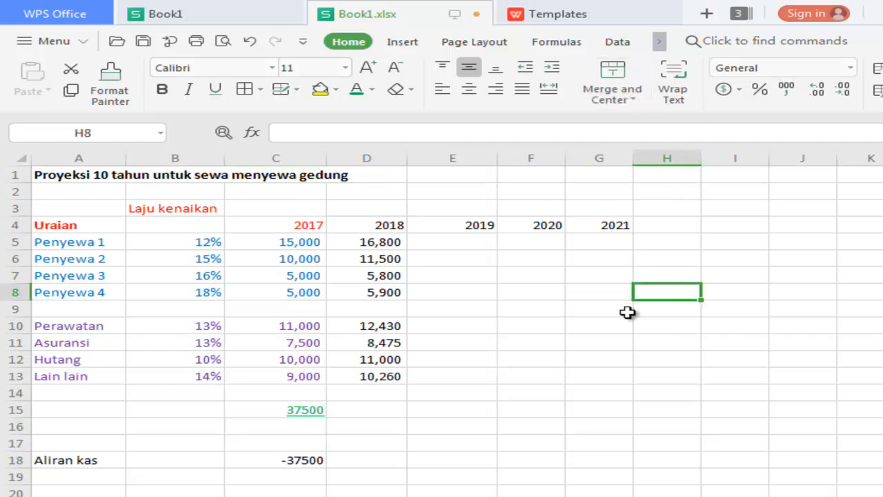
Step: Clear the contents of the 2017 totals and cash flow cells C15:C18
left_click(301, 415)
left_click_drag(301, 420, 292, 460)
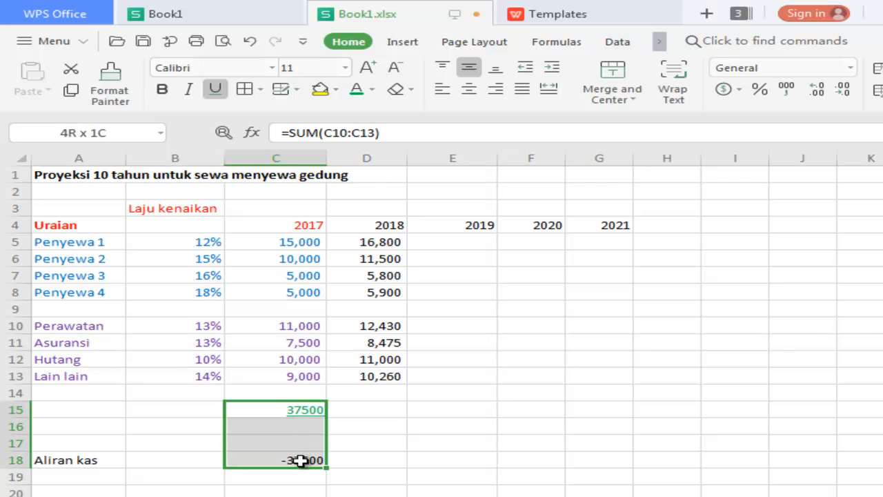
key("Delete")
left_click(306, 456)
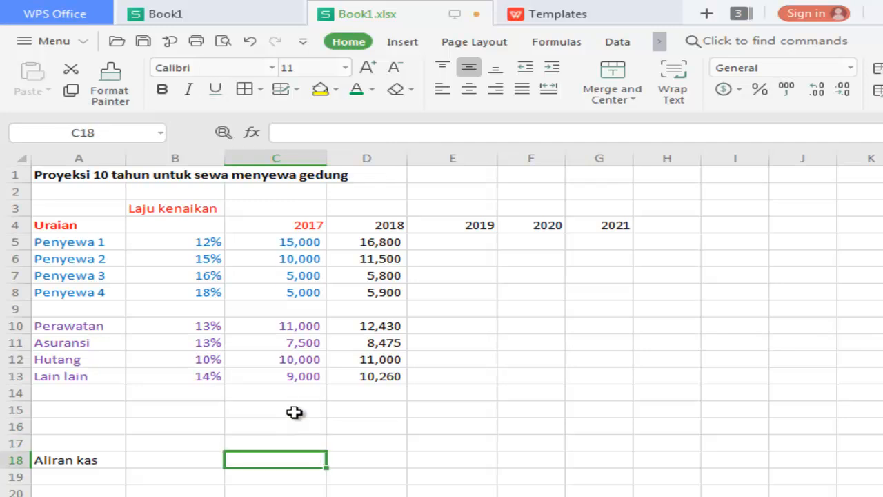
Step: Total the 2017 expenses in C15 with =SUM(C10:C13)
left_click(296, 412)
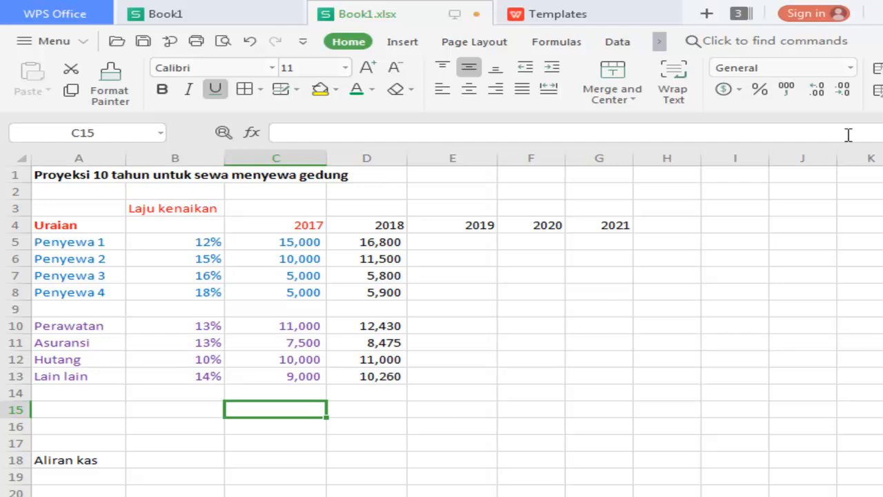
key("alt+equal")
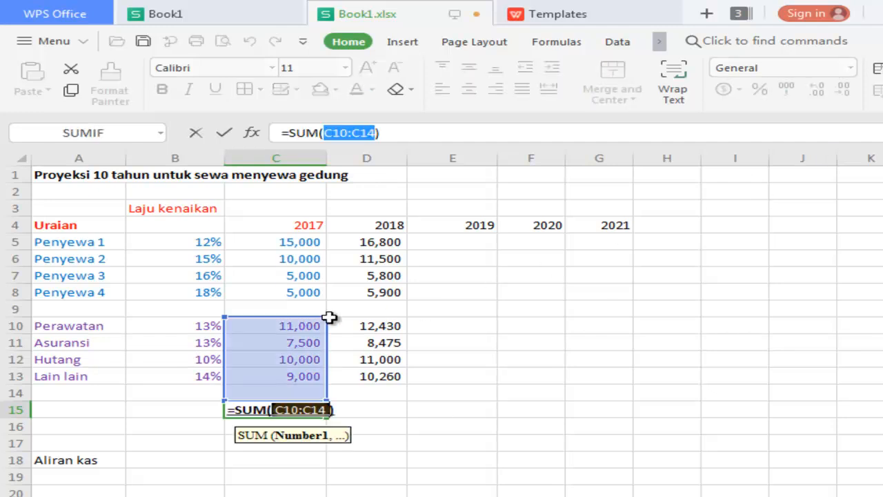
left_click_drag(296, 325, 302, 370)
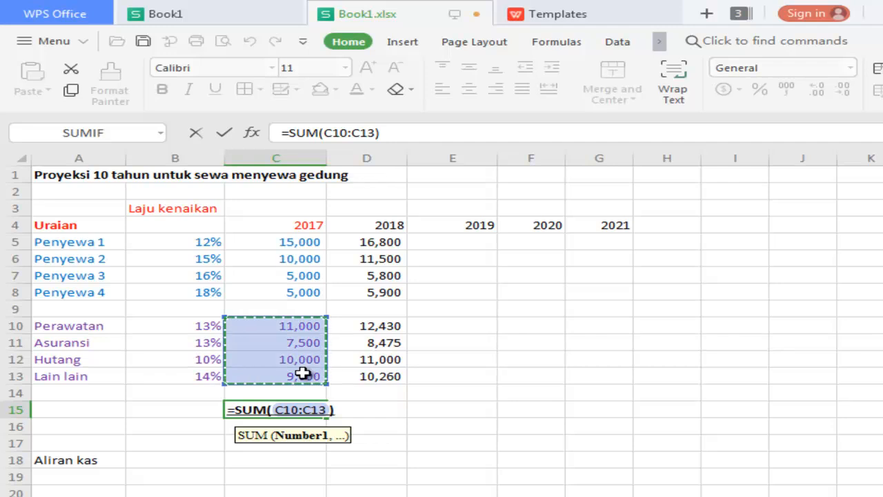
key("Return")
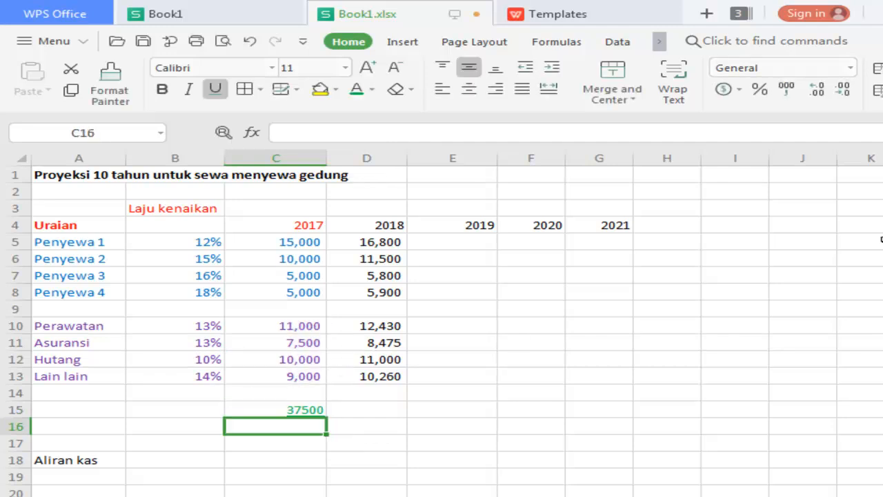
Step: Total the 2017 tenant rents in C16 with =SUM(C5:C8)
key("alt+equal")
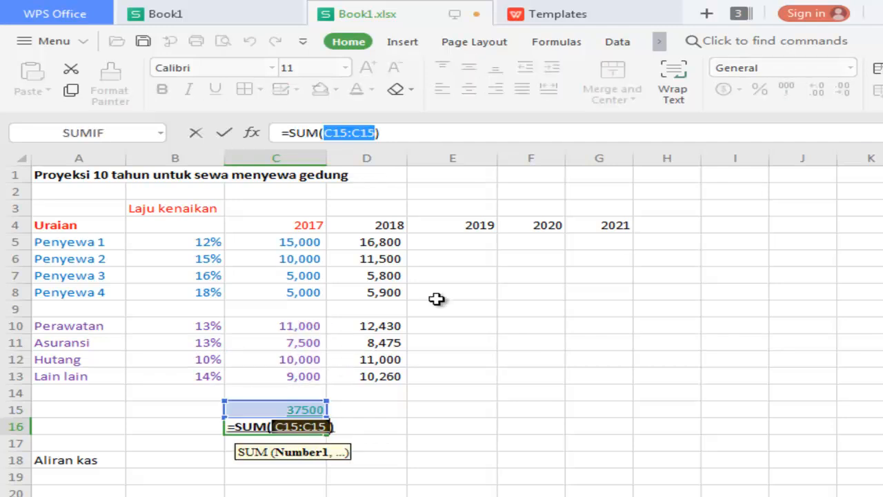
left_click(291, 241)
left_click_drag(291, 241, 298, 287)
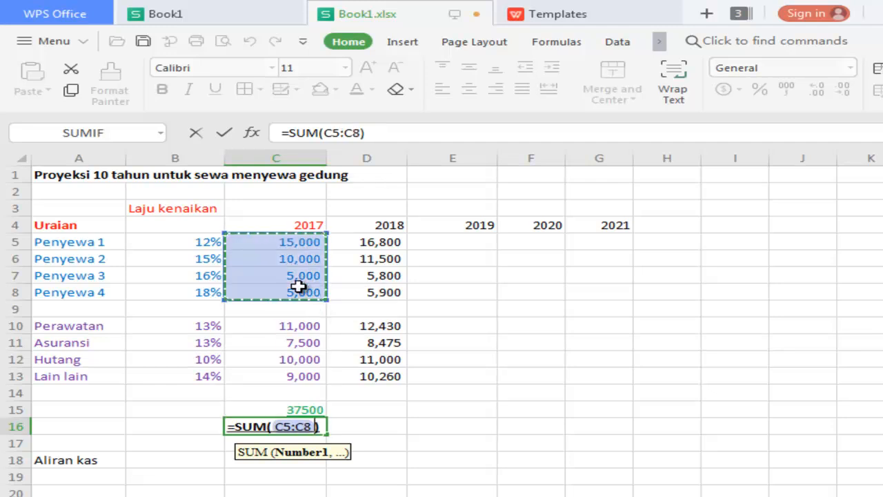
key("Return")
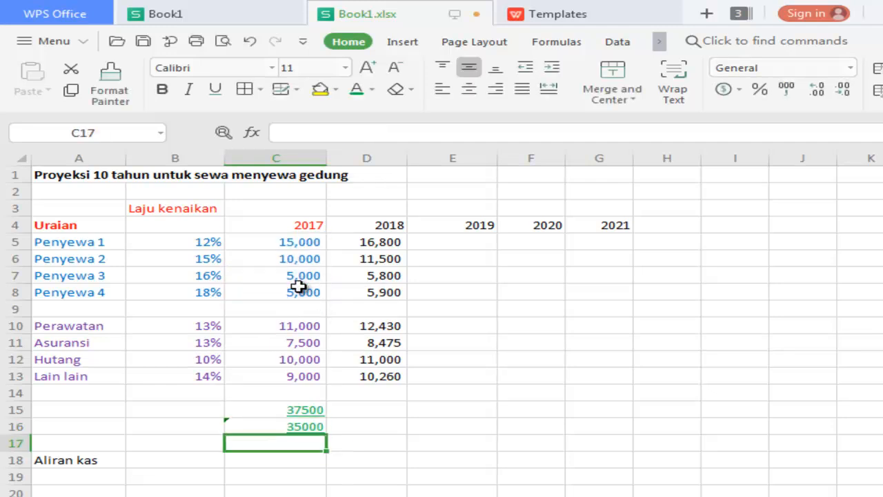
Step: Format the totals C15:C16 with thousands separators and no decimals, and set their font color to black
left_click(306, 411)
left_click_drag(306, 411, 306, 425)
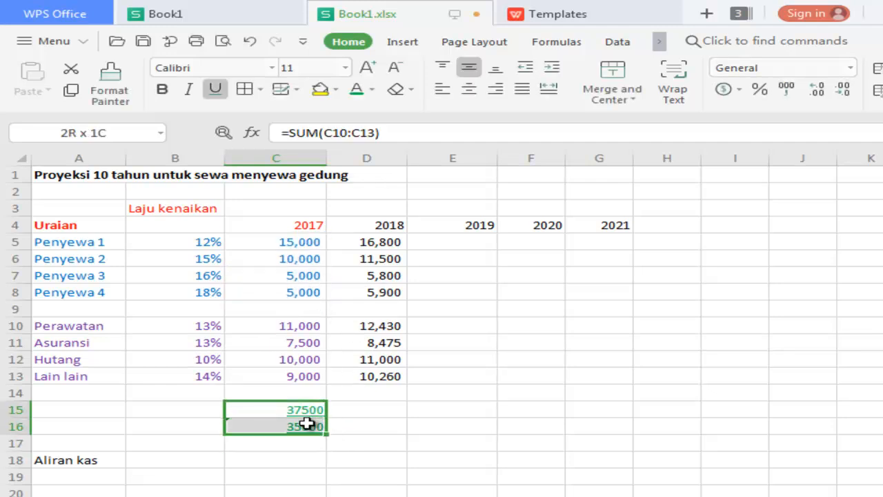
left_click(787, 91)
left_click(843, 91)
left_click(844, 90)
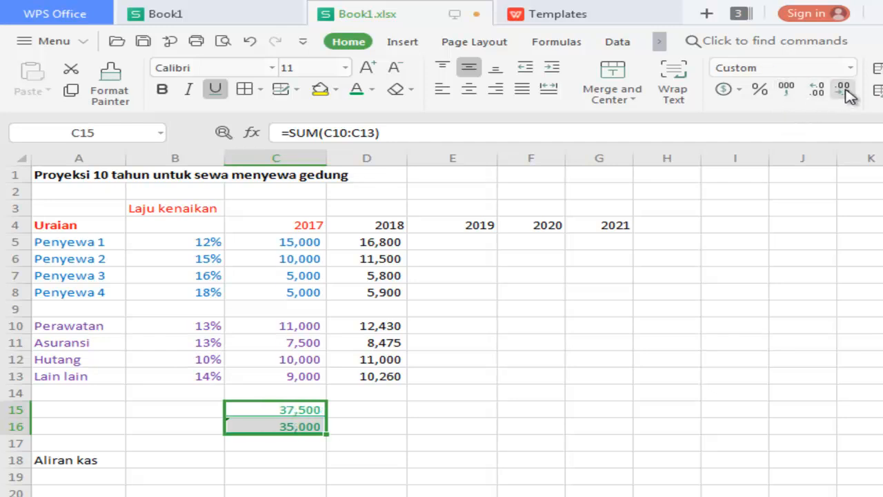
left_click(370, 93)
left_click(363, 113)
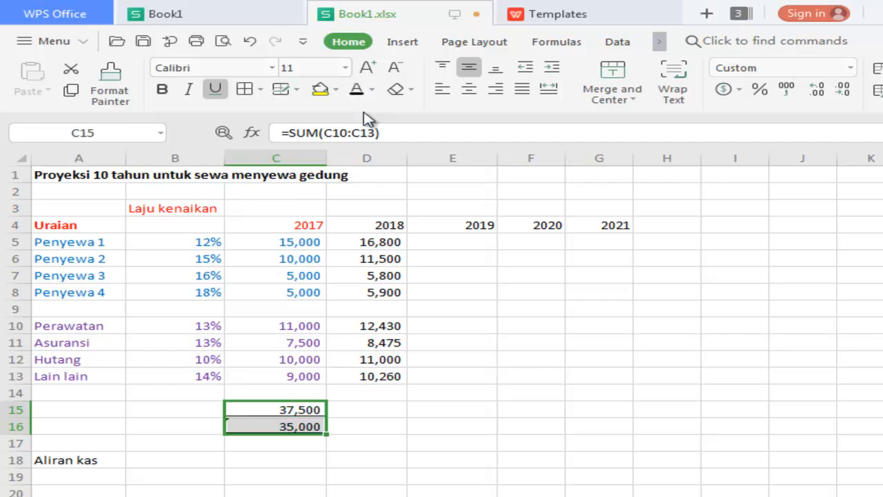
Step: Calculate the 2017 Aliran kas in C18 with the formula +C16-C15
left_click(276, 460)
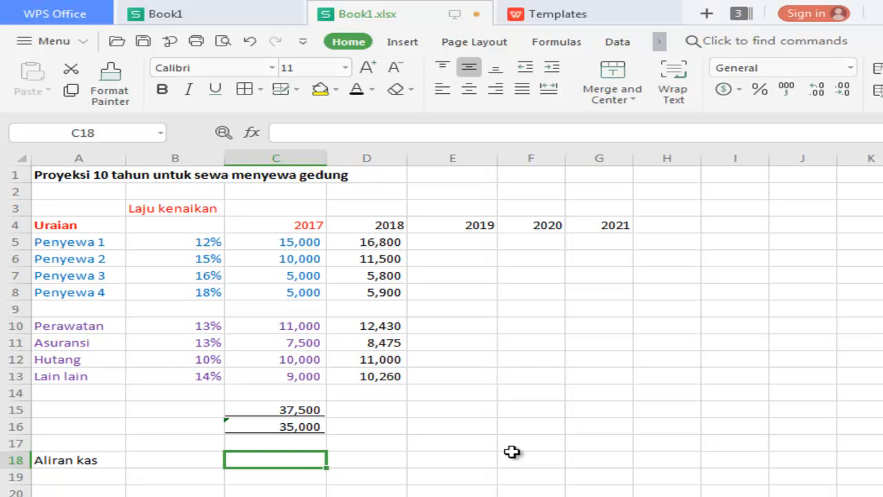
type("+")
key("Up")
key("Up")
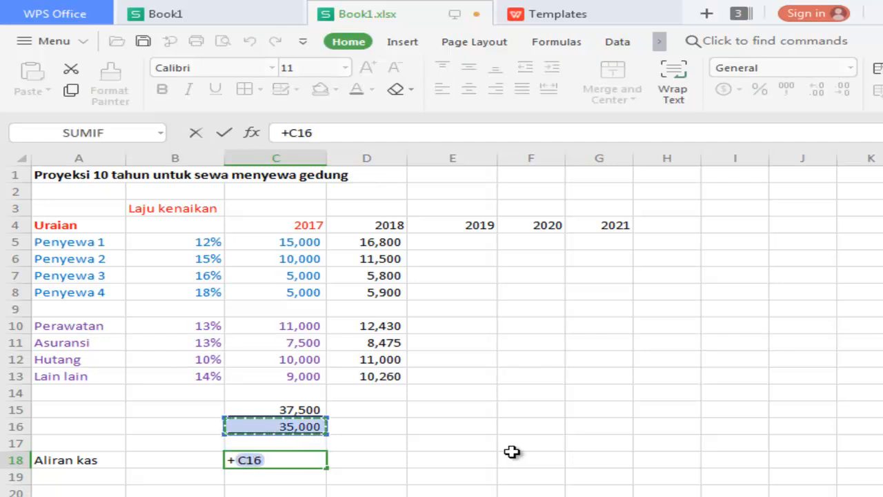
type("-")
key("Up")
key("Up")
key("Up")
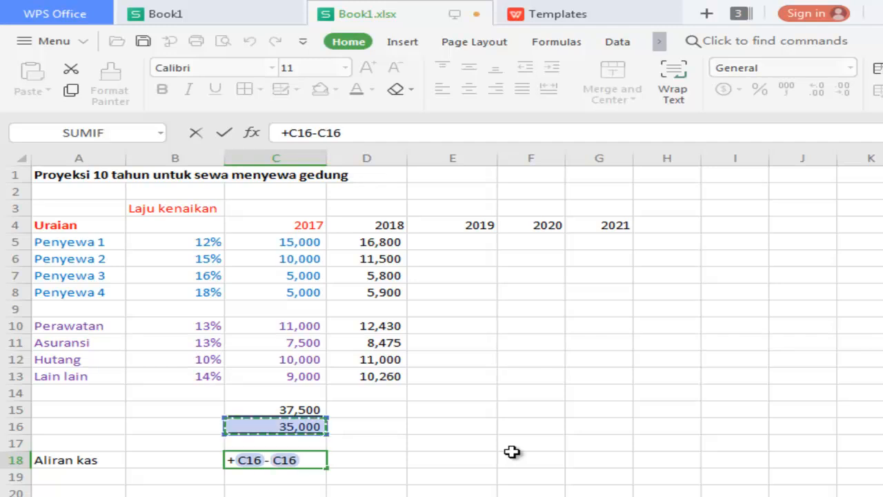
key("Return")
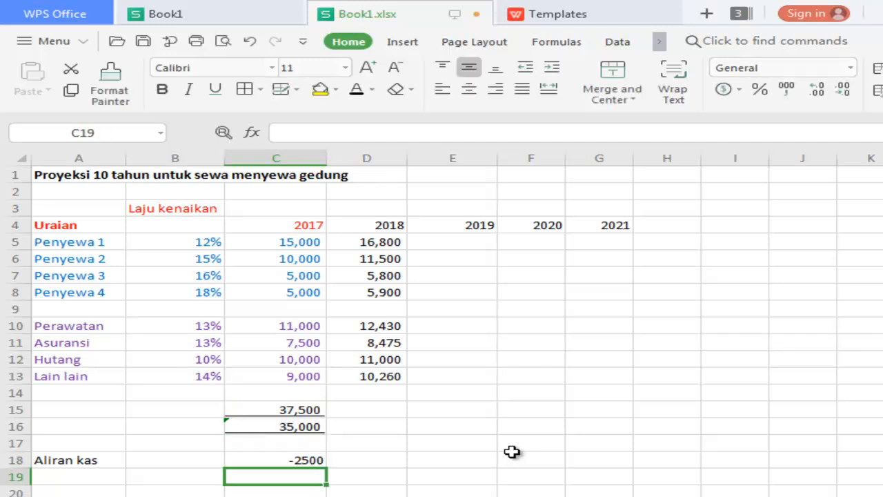
left_click(512, 451)
Step: Format the Aliran kas value in C18 with a thousands separator and no decimals
left_click(316, 461)
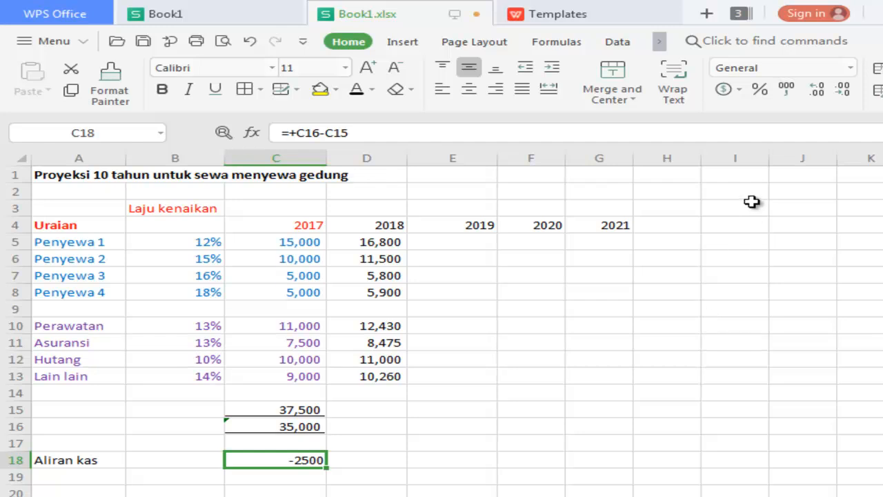
left_click(788, 88)
left_click(843, 91)
left_click(843, 91)
Step: Calculate the 2019 tenant rents in E5:E8 by entering +D5+(D5*B5) in E5 and filling it down to E8
left_click(447, 242)
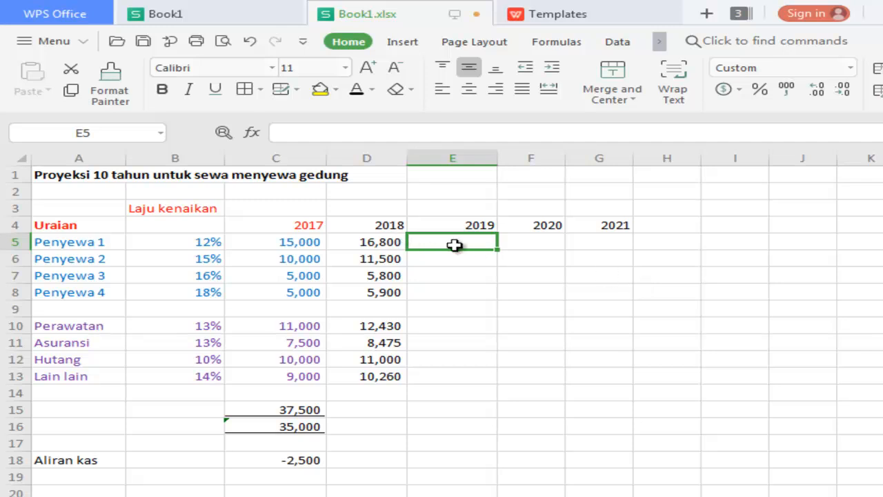
type("+")
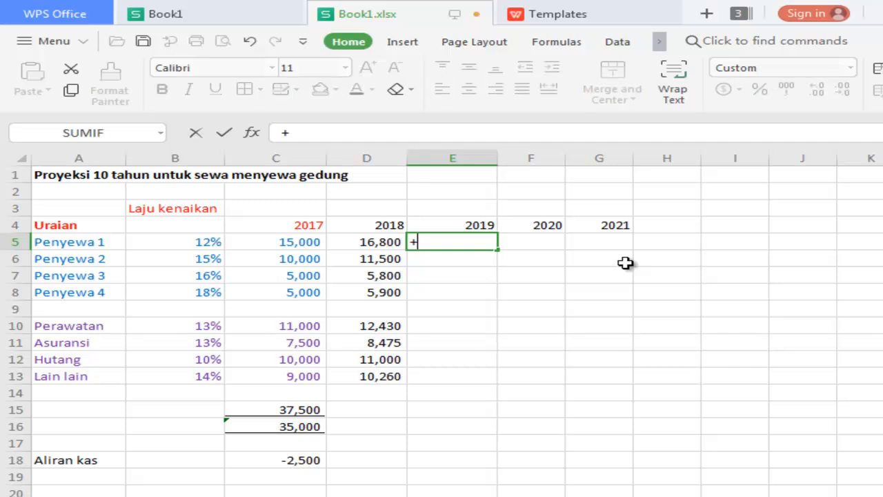
left_click(370, 242)
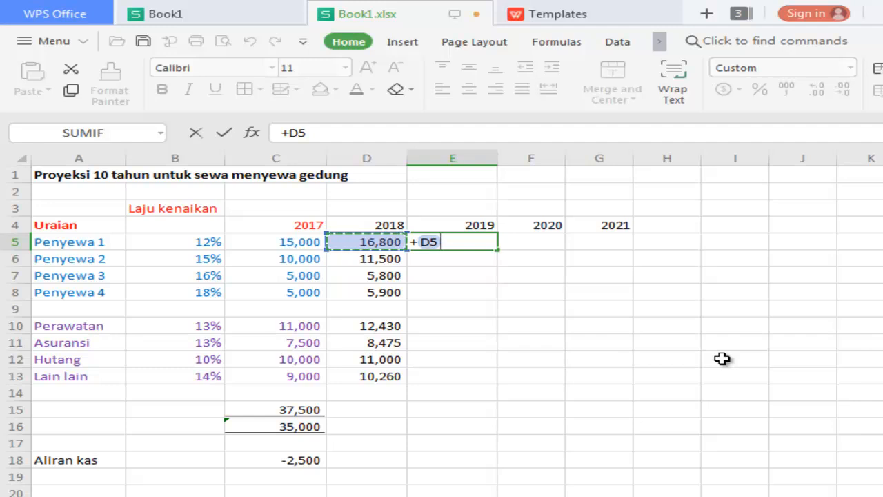
type("+(")
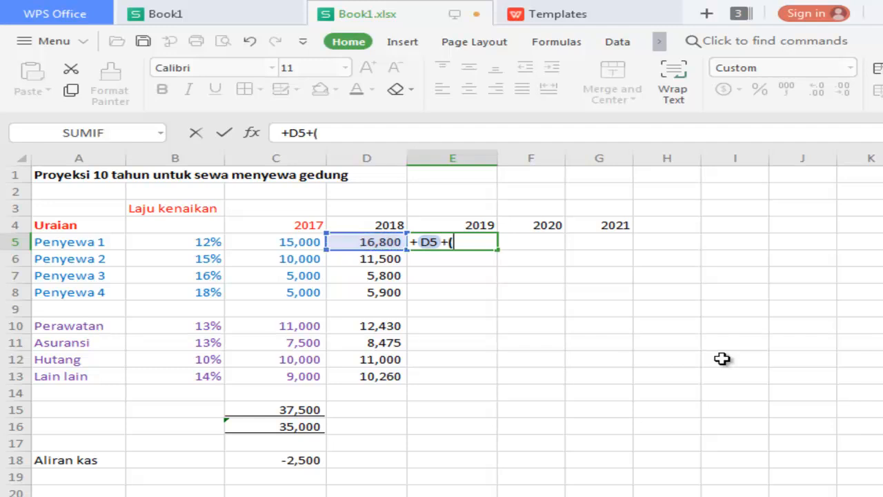
left_click(362, 243)
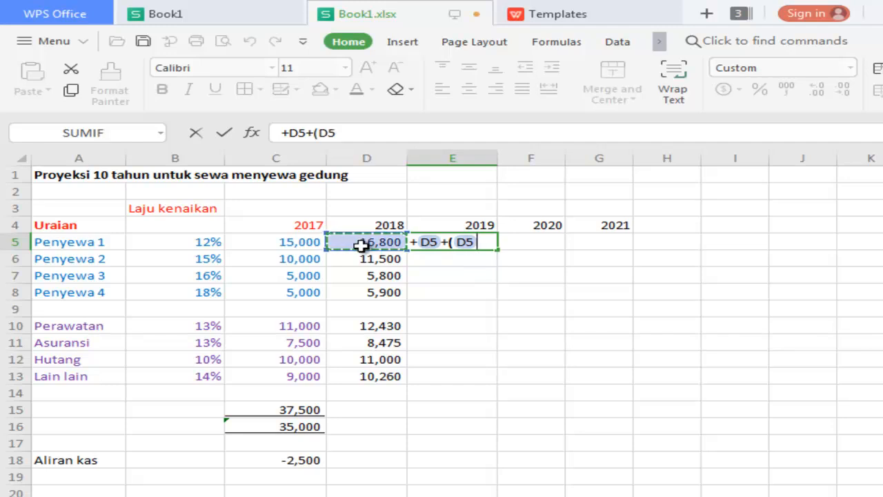
type("*")
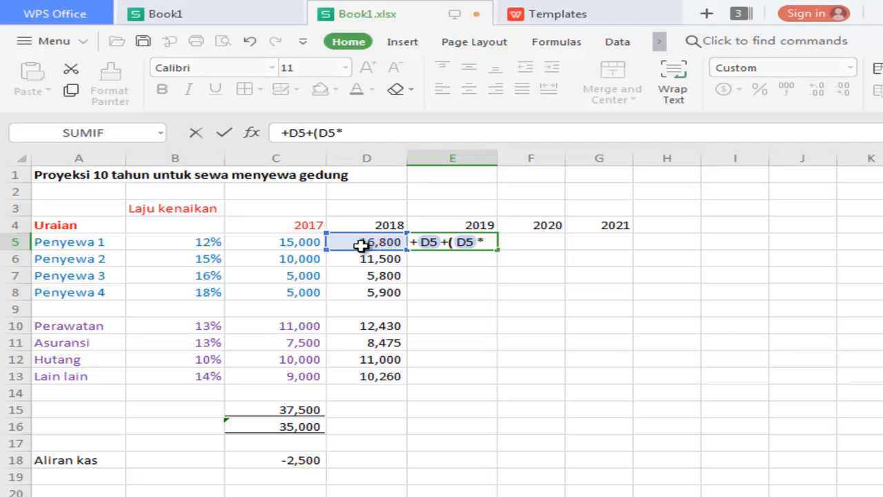
left_click(200, 242)
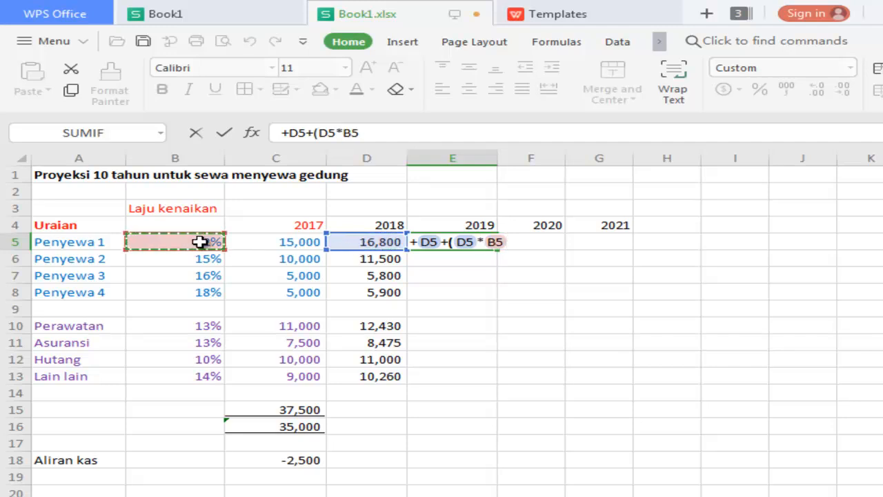
type(")")
key("Return")
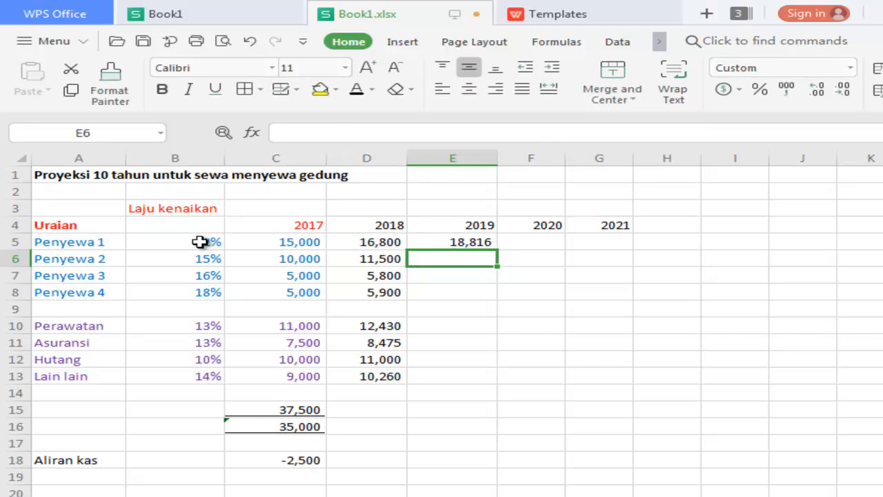
left_click(469, 241)
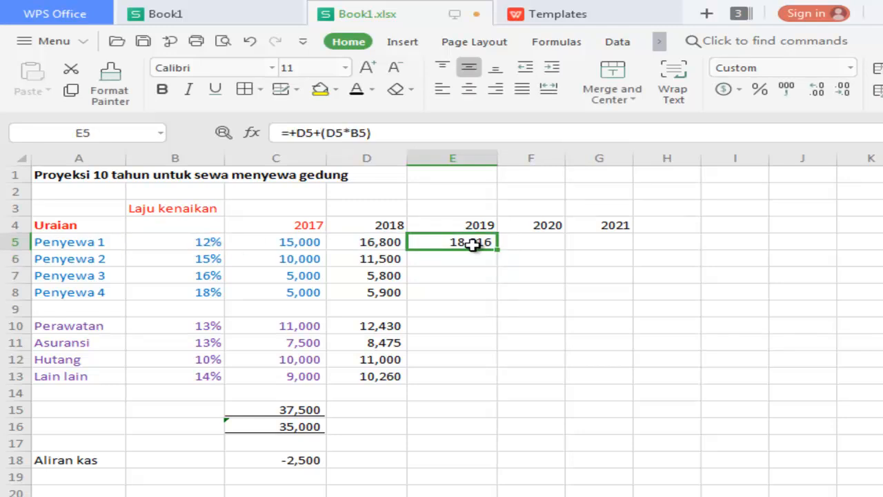
left_click_drag(497, 248, 495, 307)
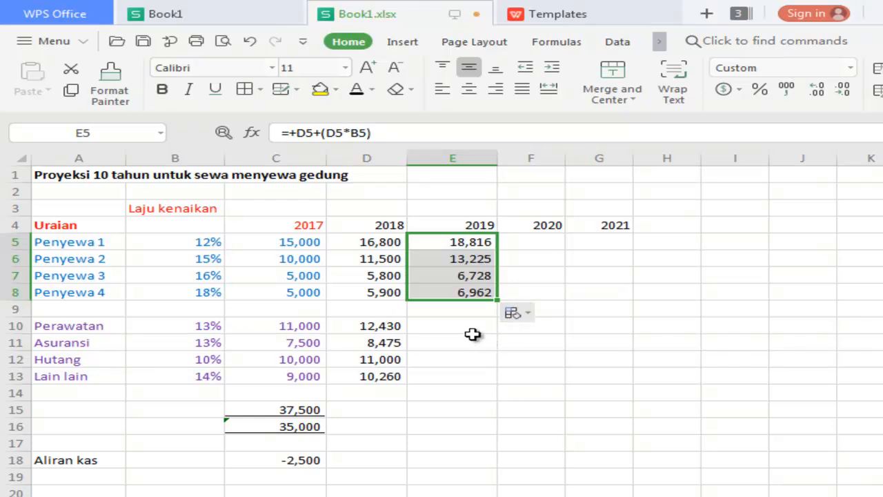
Step: Calculate the 2019 expenses by copying the growth formula from E8 to E10 and filling it down to E13
left_click(470, 328)
left_click(471, 295)
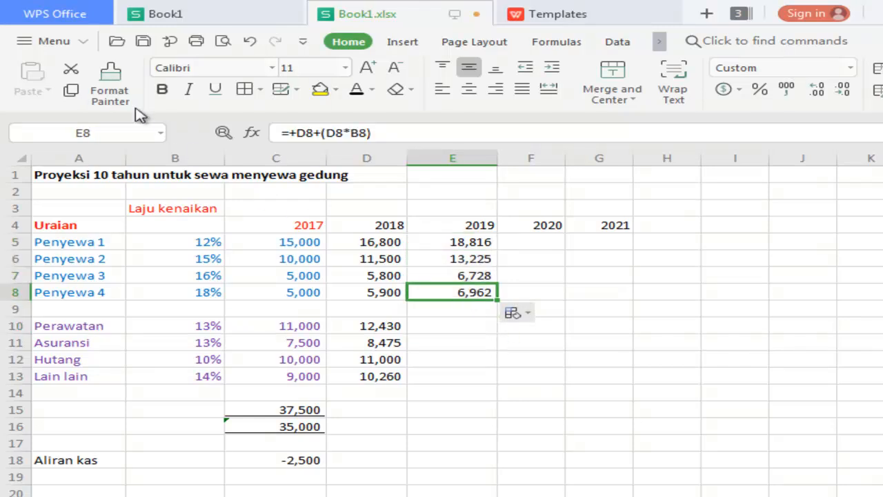
left_click(71, 91)
left_click(420, 327)
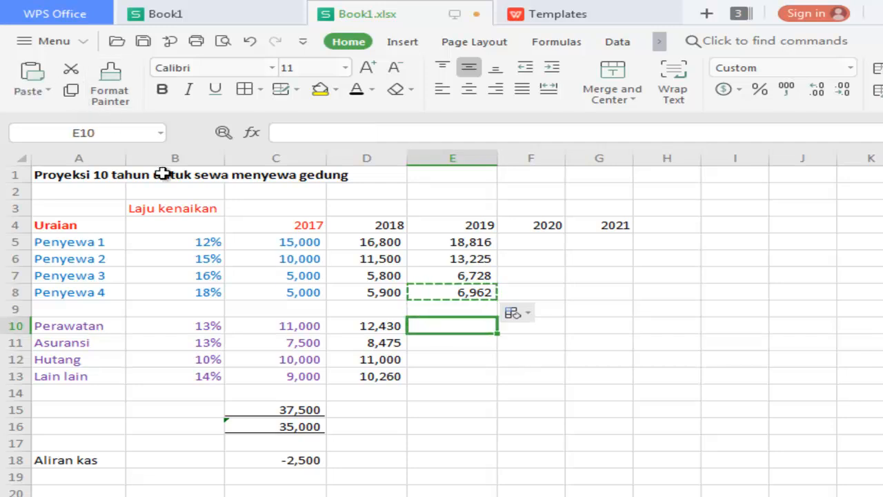
left_click(33, 73)
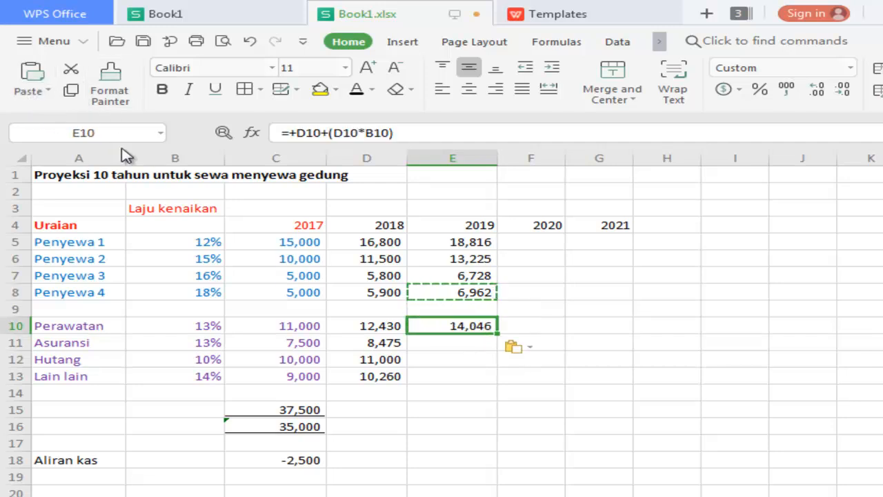
left_click_drag(496, 334, 497, 378)
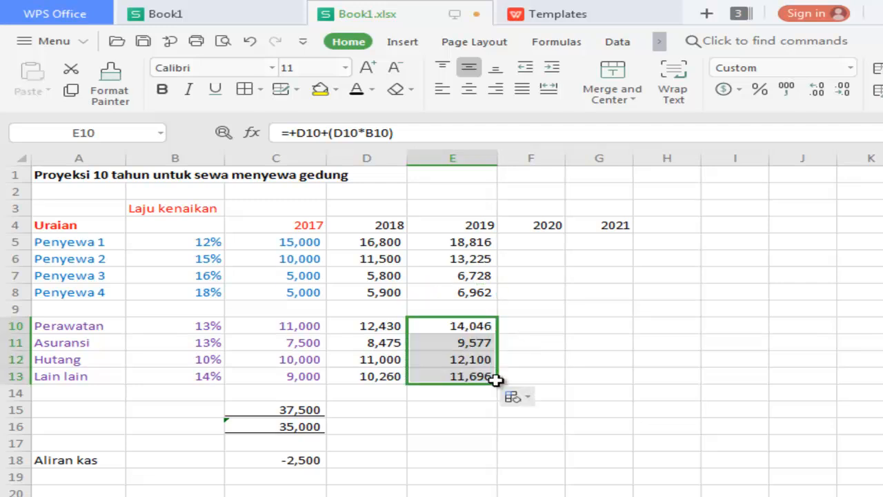
left_click(591, 387)
Step: Extend the expense total in C15 and the rent total in C16 across to column E for 2018 and 2019
left_click(300, 410)
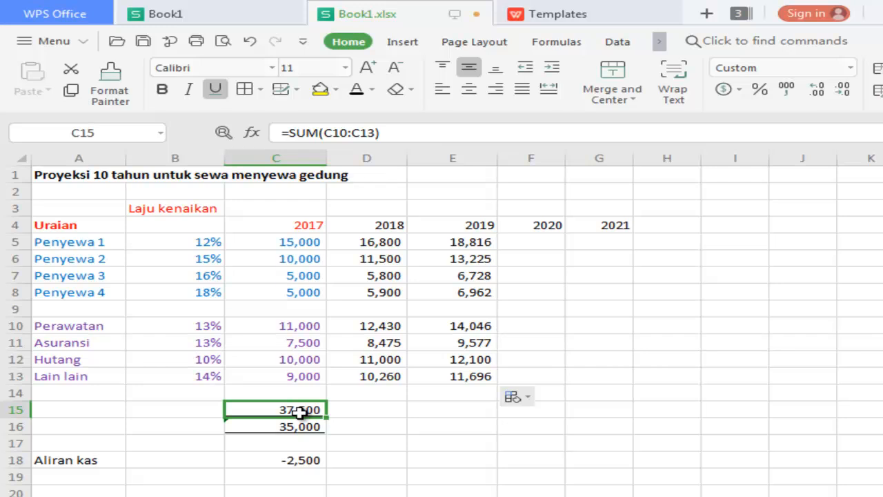
left_click(71, 90)
left_click_drag(328, 416, 472, 412)
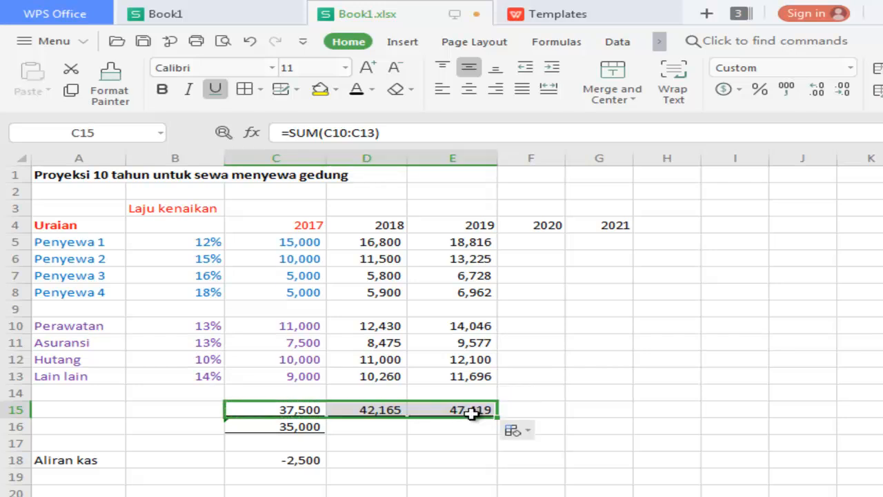
left_click(324, 428)
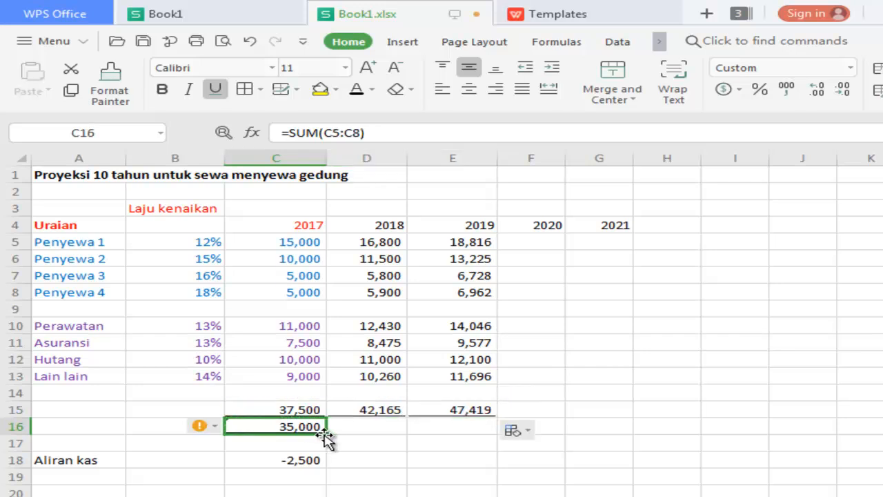
left_click_drag(324, 433, 483, 435)
Step: Fill the Aliran kas formula from C18 across to E18 for 2018 and 2019
left_click(301, 462)
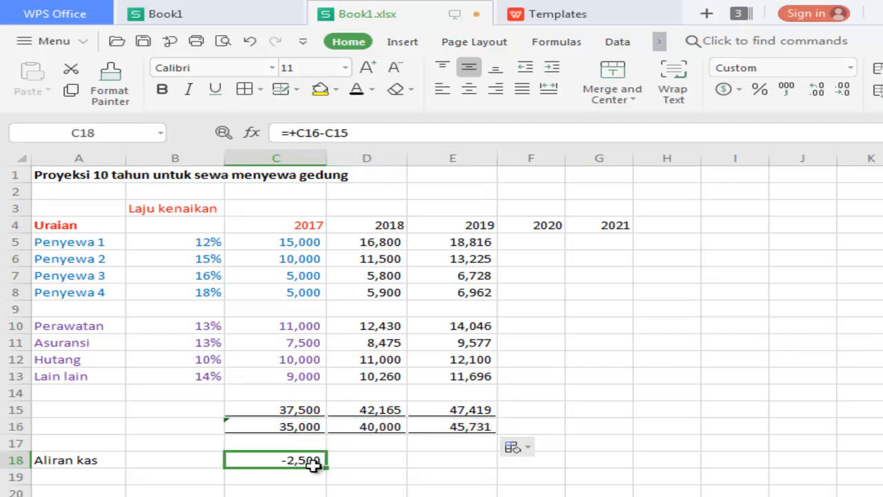
left_click_drag(328, 468, 545, 467)
left_click(621, 470)
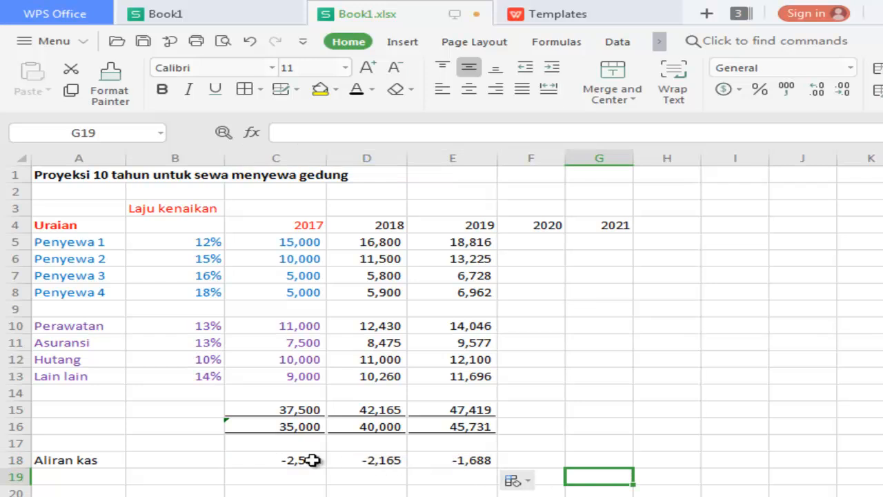
left_click(307, 461)
left_click(376, 469)
left_click(457, 467)
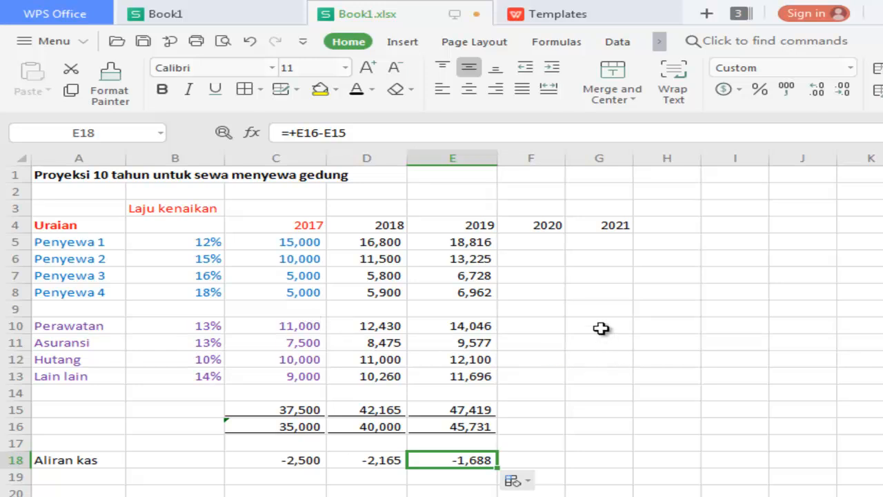
Step: Calculate the 2020 tenant rents in F5:F8 by entering +E5+(E5*B5) in F5 and filling it down to F8
left_click(543, 243)
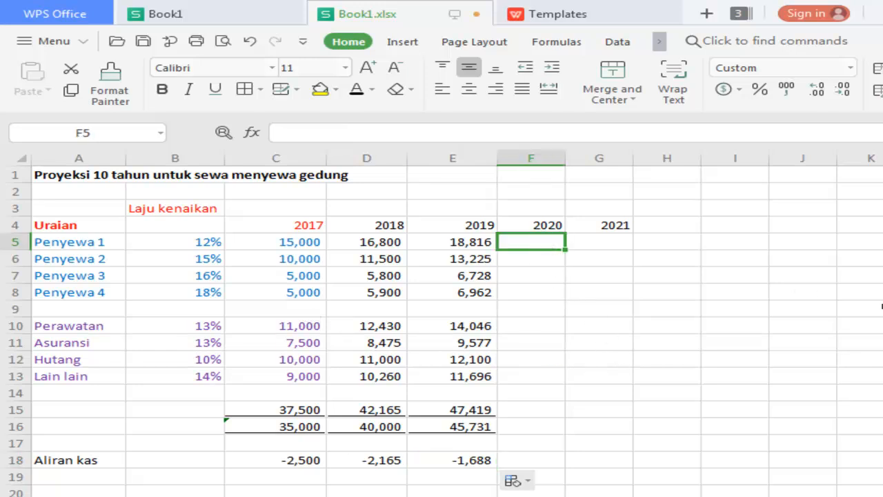
type("+")
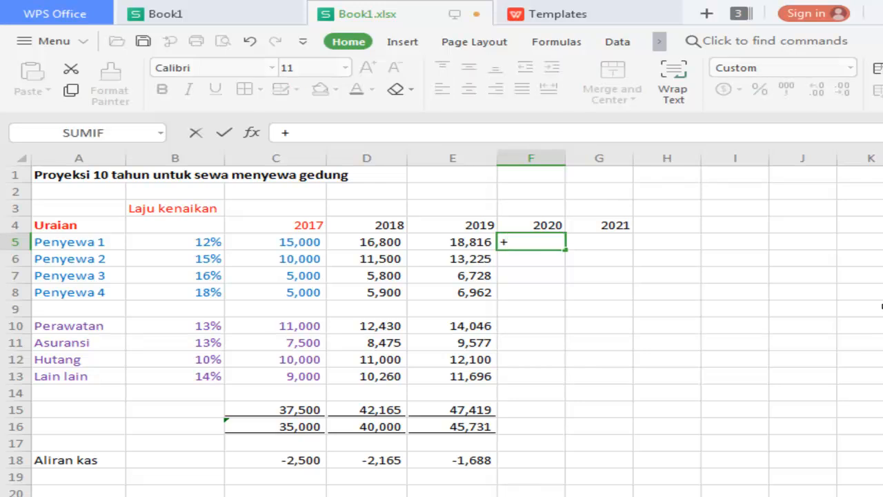
key("Left")
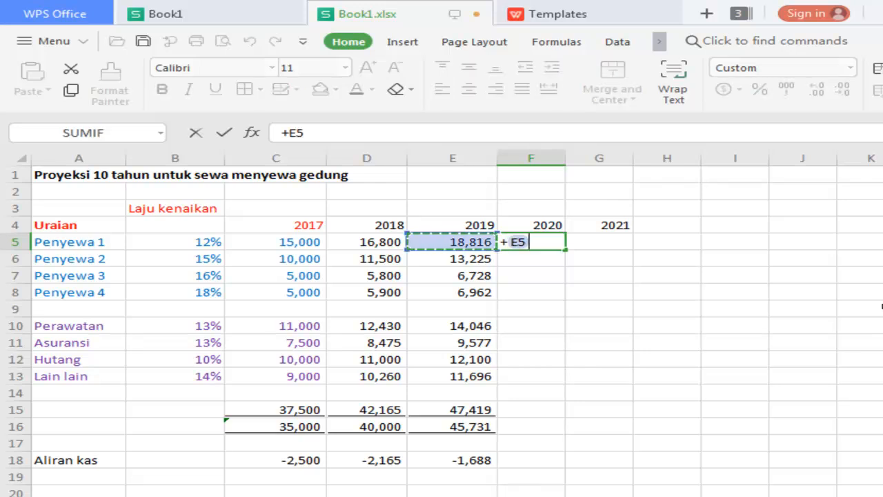
type("+(")
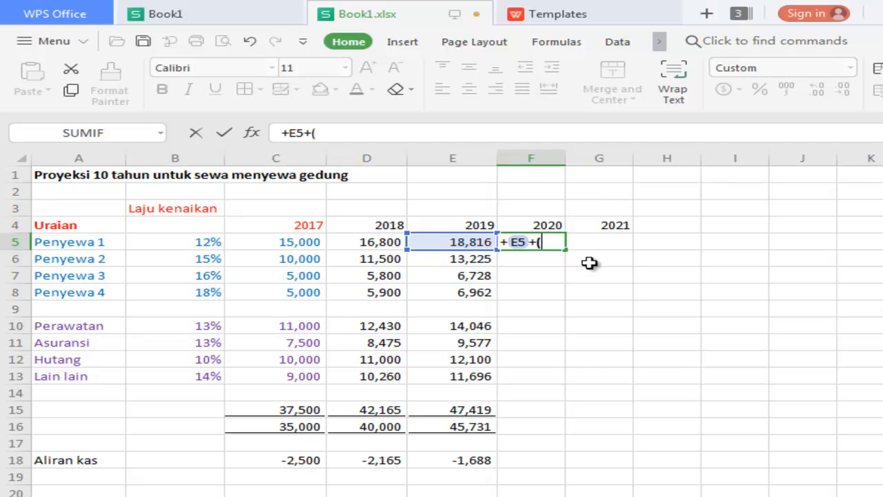
left_click(460, 242)
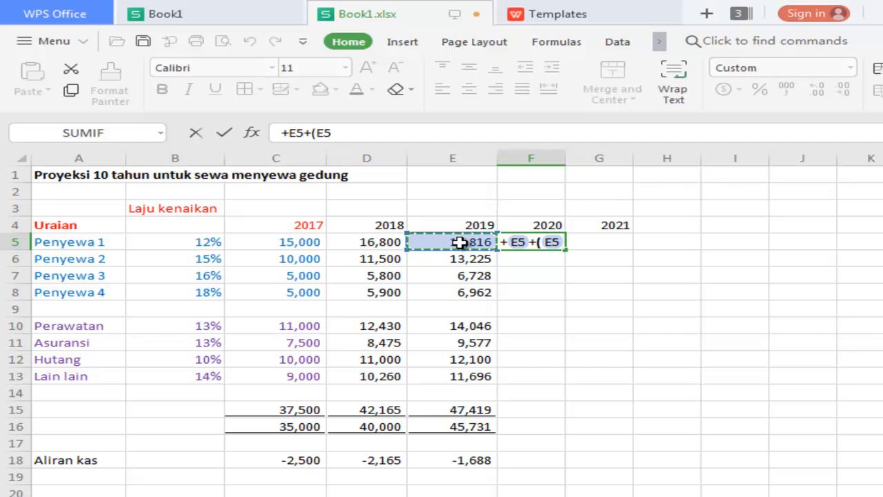
type("*")
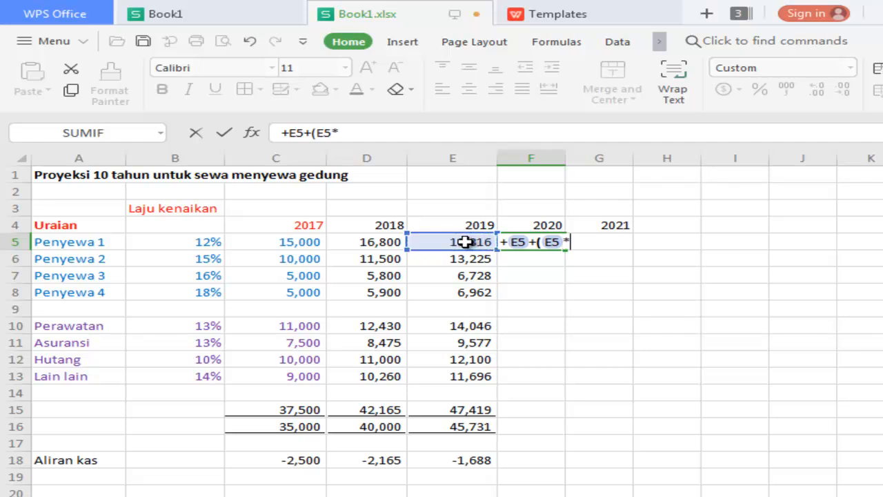
left_click(207, 242)
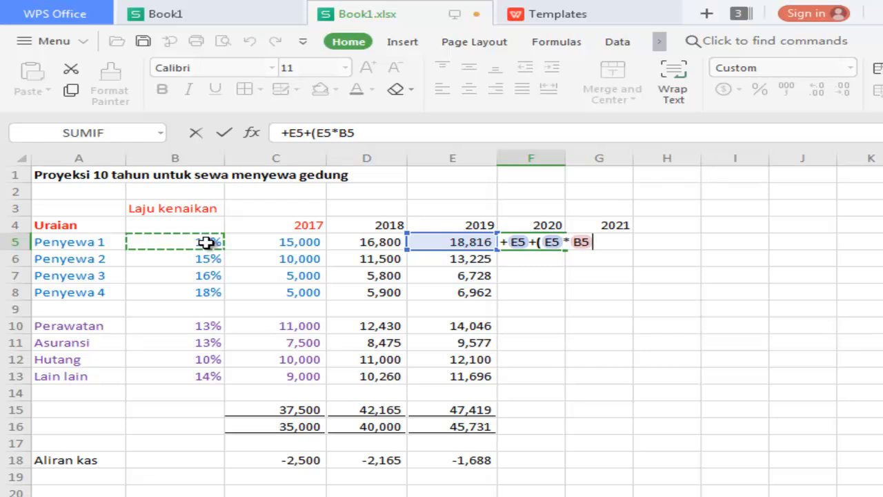
type(")")
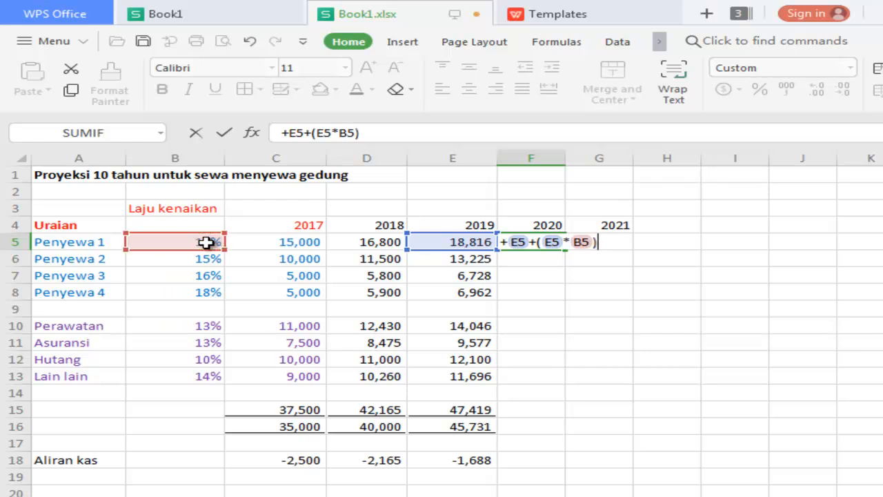
key("Return")
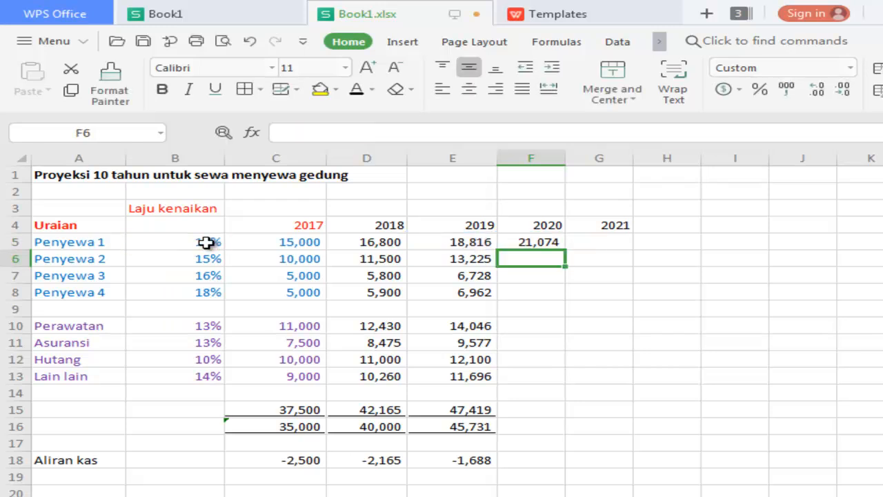
left_click(555, 243)
left_click_drag(564, 249, 564, 295)
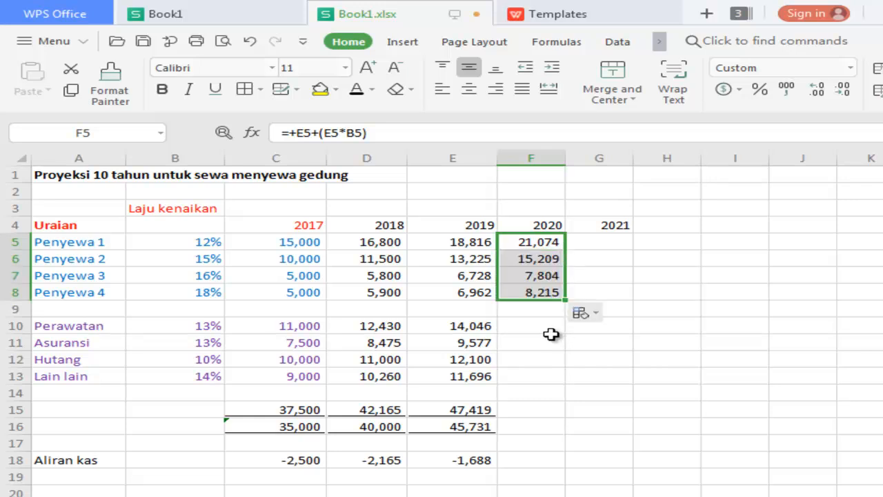
Step: Calculate the 2020 expenses in F10:F13 by copying the growth formulas from F5:F8 into them
left_click(551, 327)
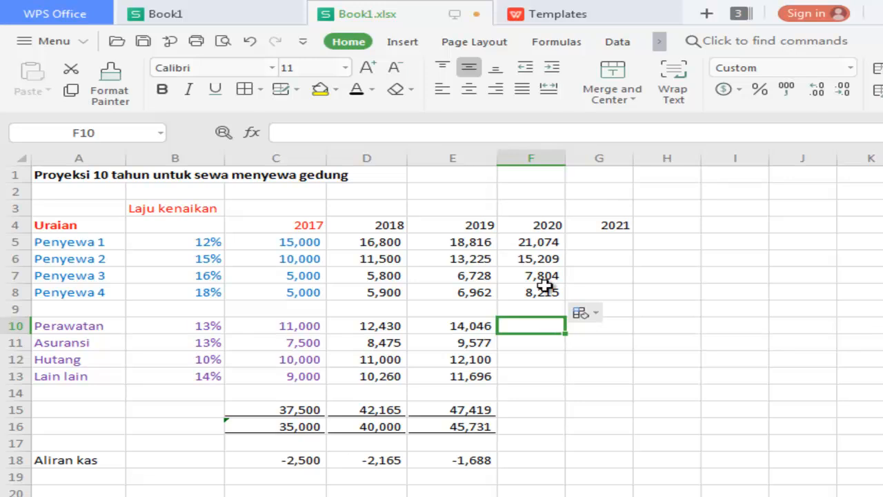
left_click_drag(544, 241, 543, 290)
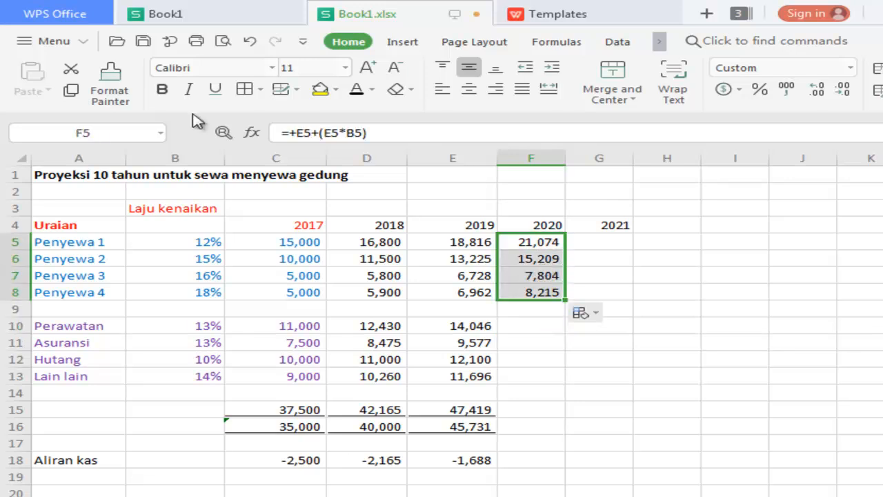
left_click(71, 91)
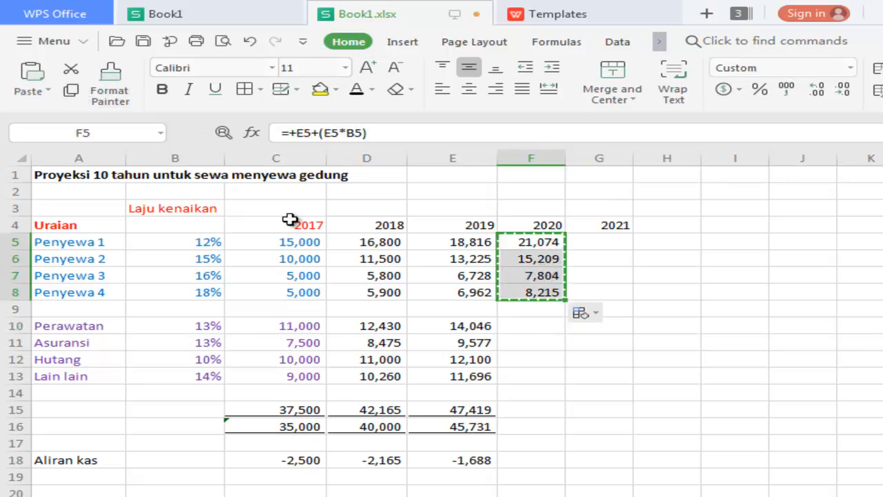
left_click(519, 326)
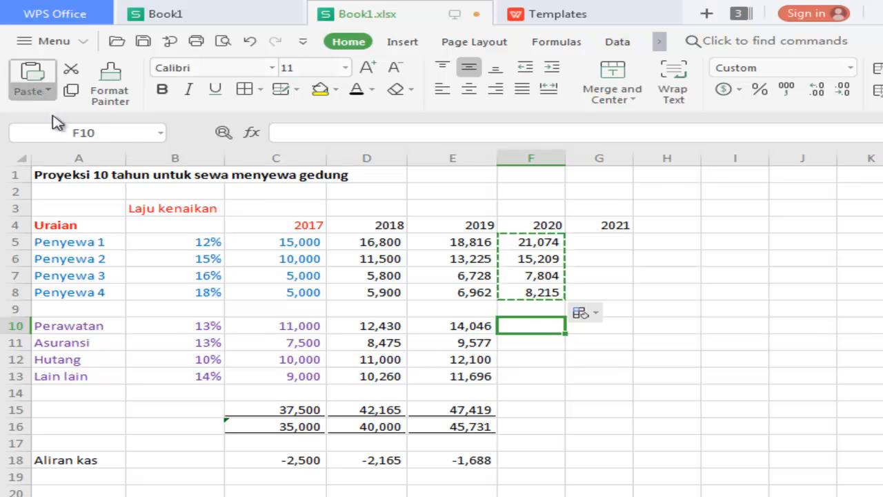
left_click(44, 93)
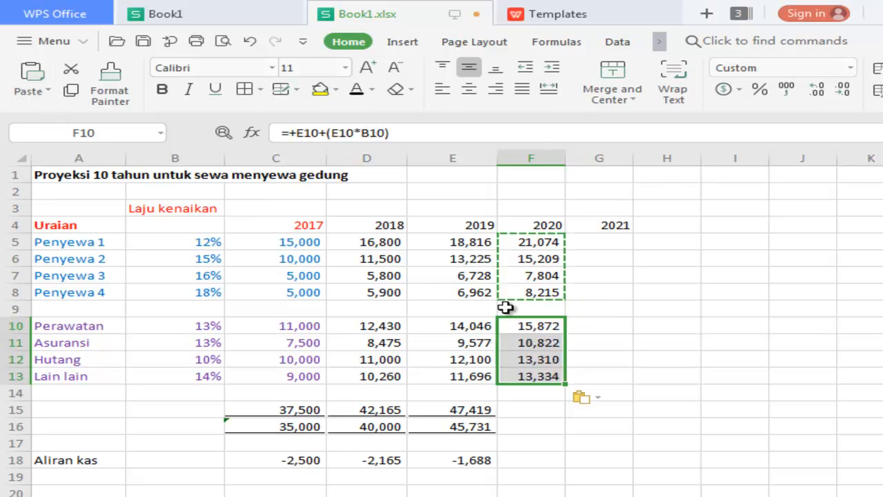
Step: Delete the 2021 year heading from G4 so the projection's year columns end at 2020
left_click(215, 327)
left_click(599, 337)
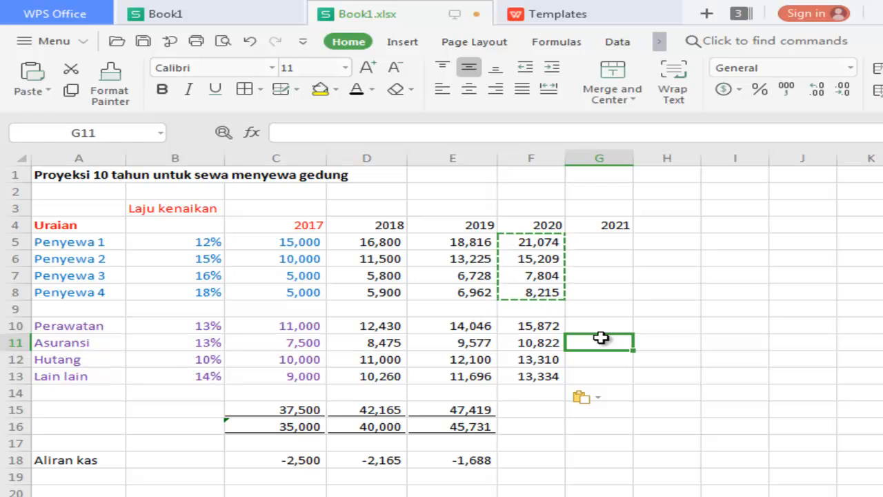
left_click(625, 225)
key("Delete")
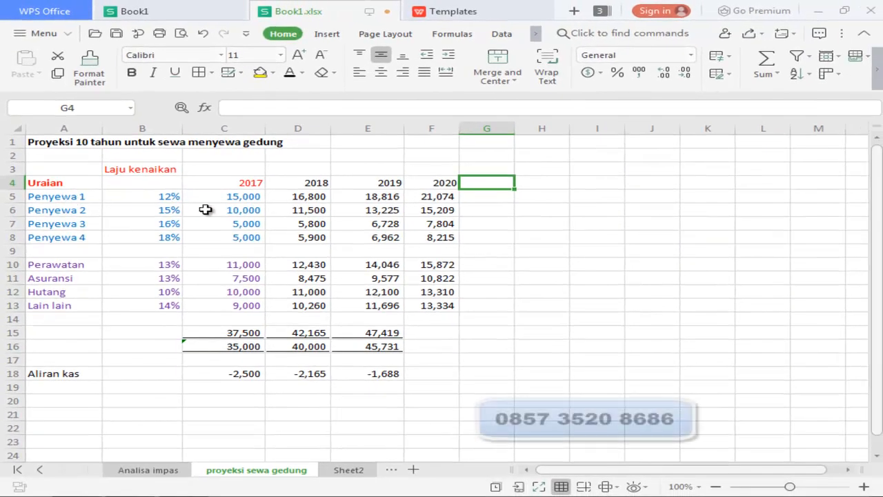
Step: Colour the text of the tenant rows A5:F8 purple and the expense rows A10:F13 blue
left_click_drag(86, 200, 433, 234)
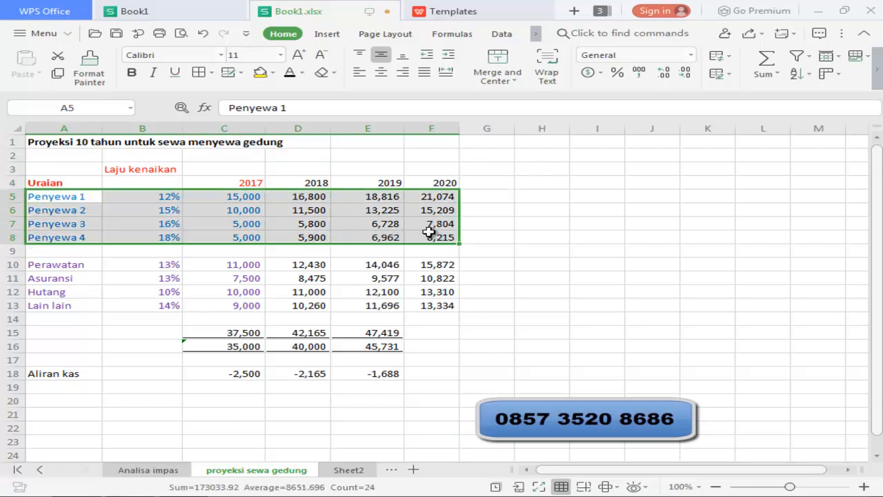
left_click(301, 72)
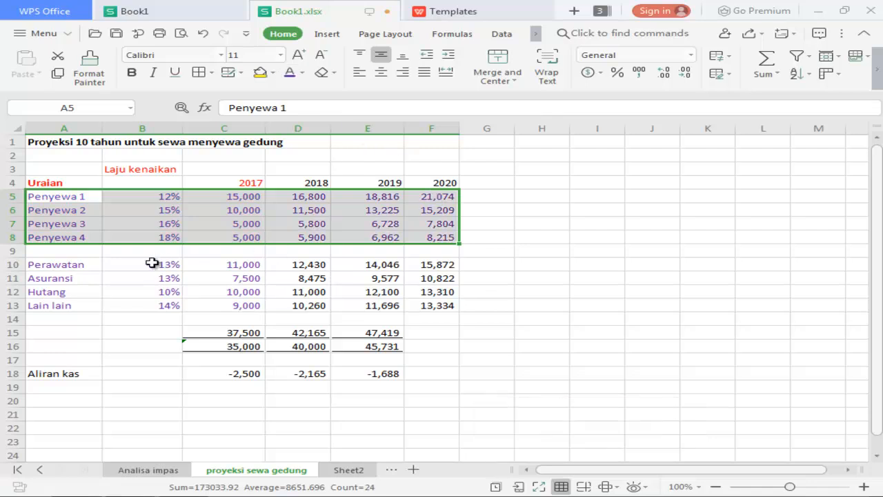
left_click_drag(53, 269, 432, 301)
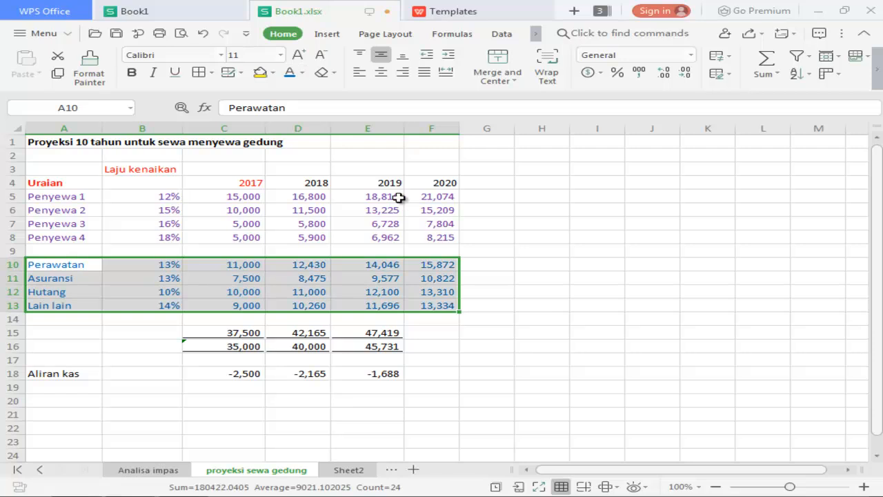
left_click(540, 278)
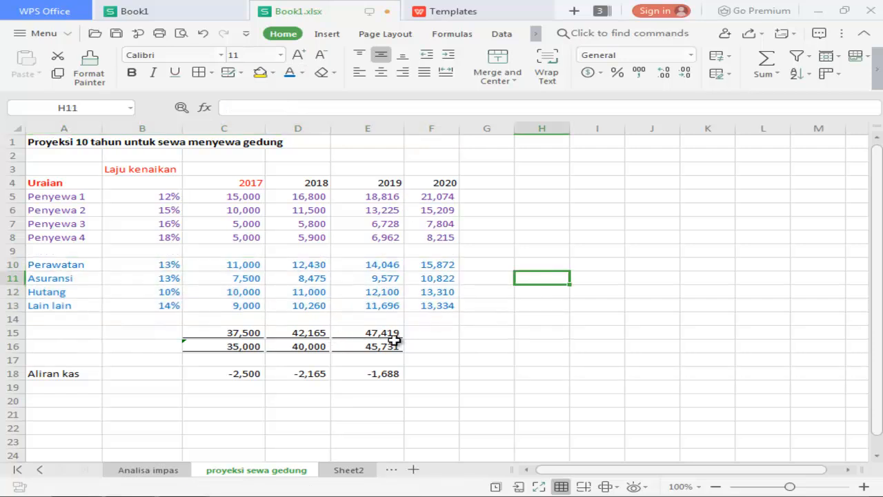
Step: Fill the expense total, rent total and Aliran kas formulas in rows 15 to 18 across to column F for 2020
left_click_drag(383, 335, 445, 379)
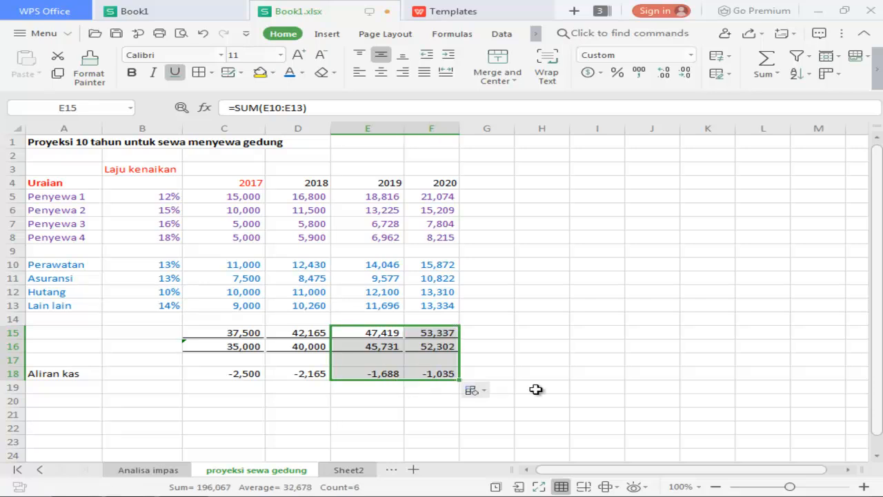
left_click(537, 387)
left_click_drag(247, 333, 436, 387)
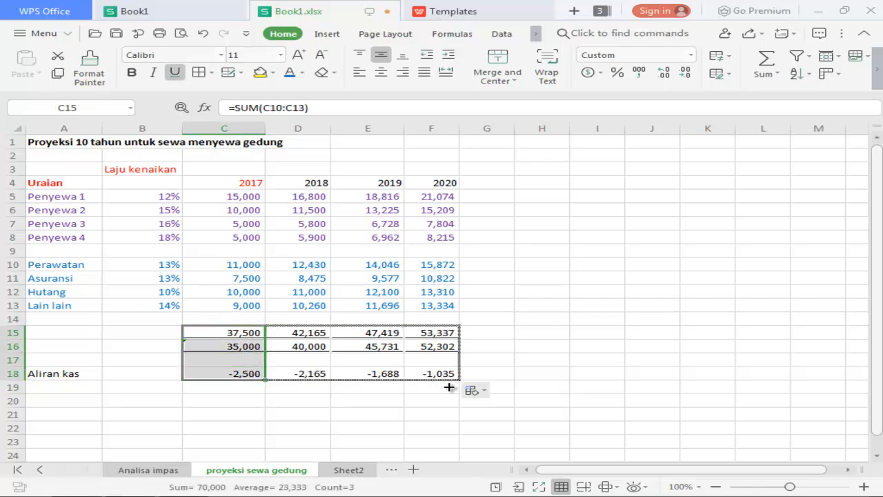
left_click(541, 372)
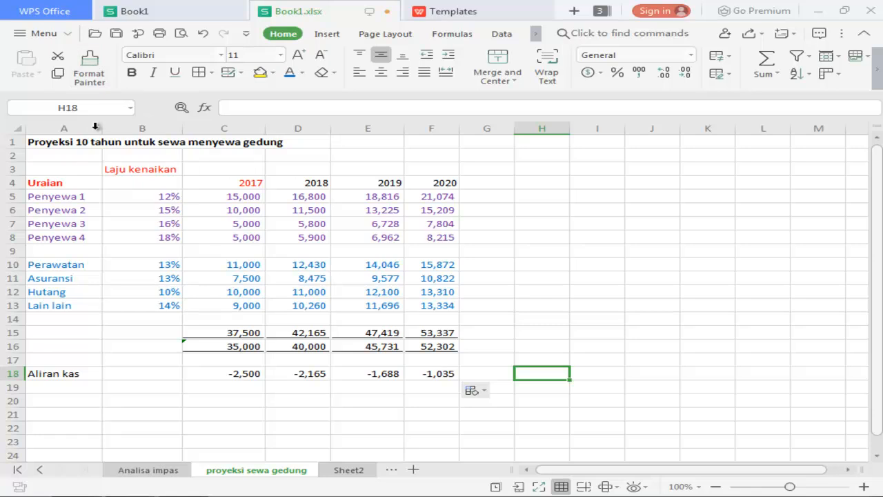
left_click(149, 158)
left_click(76, 158)
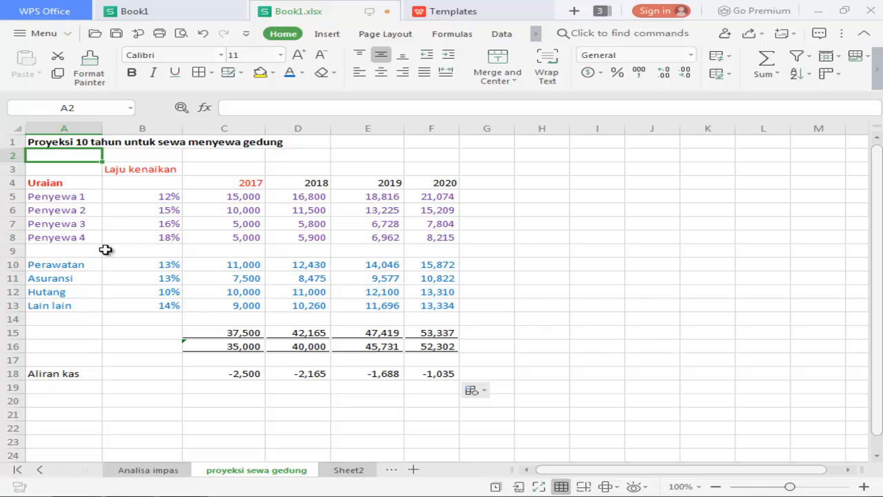
left_click(67, 250)
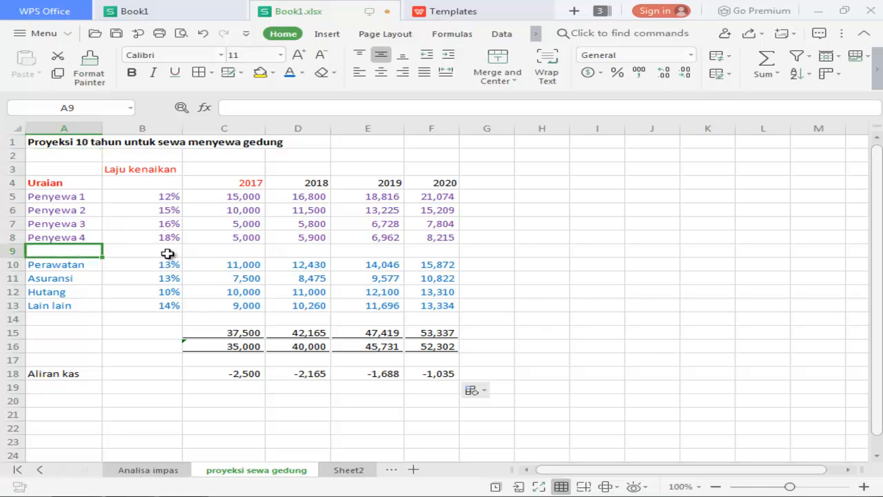
left_click(168, 199)
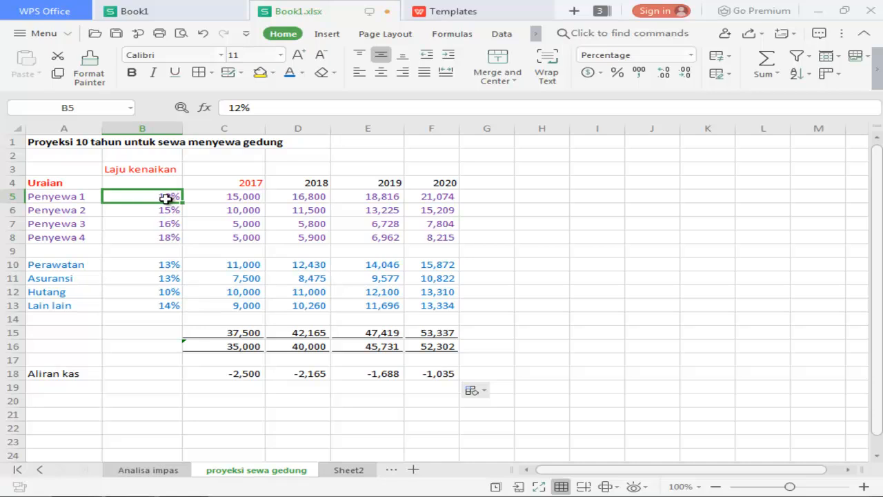